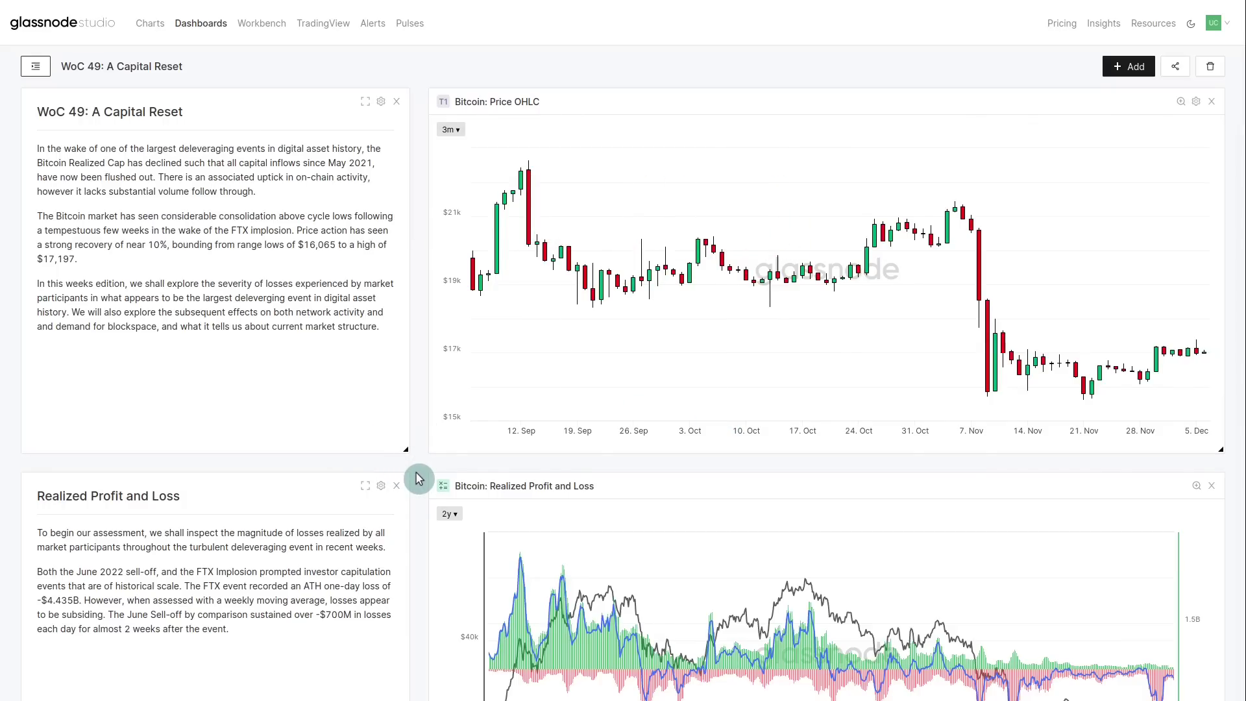
Scroll down to the Realized Profit and Loss chart and read its values.
scroll(419, 479, down, 5)
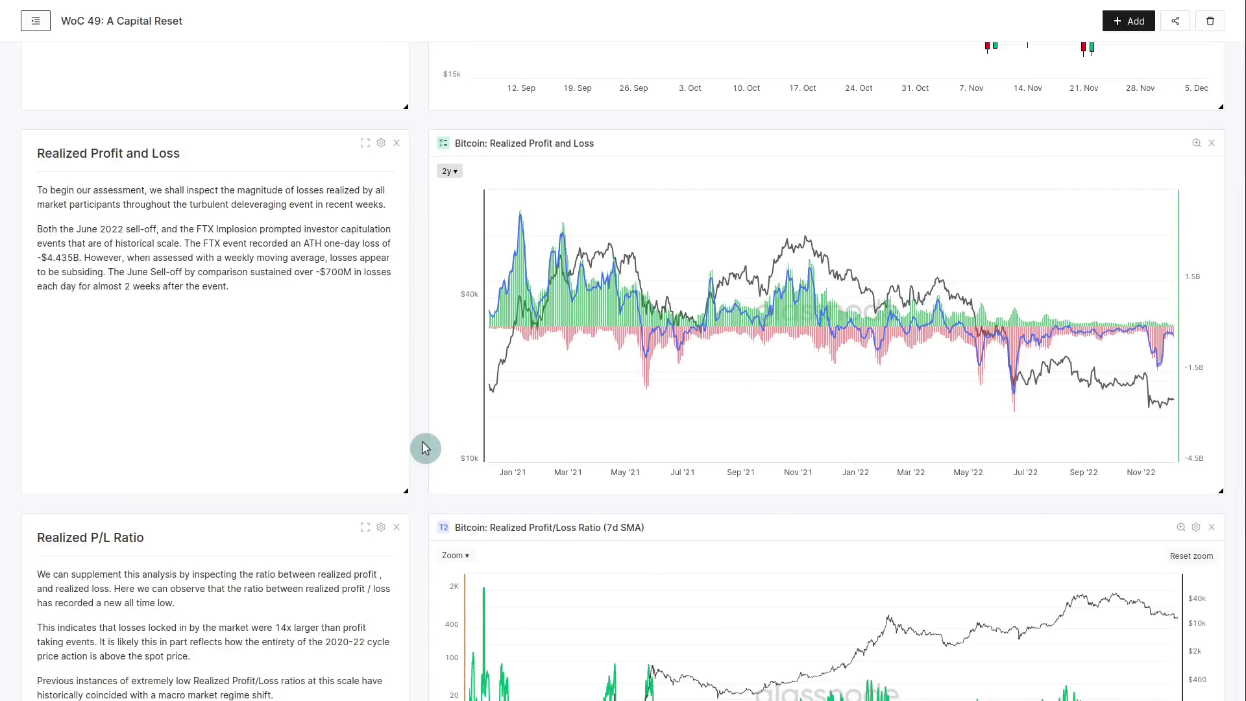
mouse_move(645, 390)
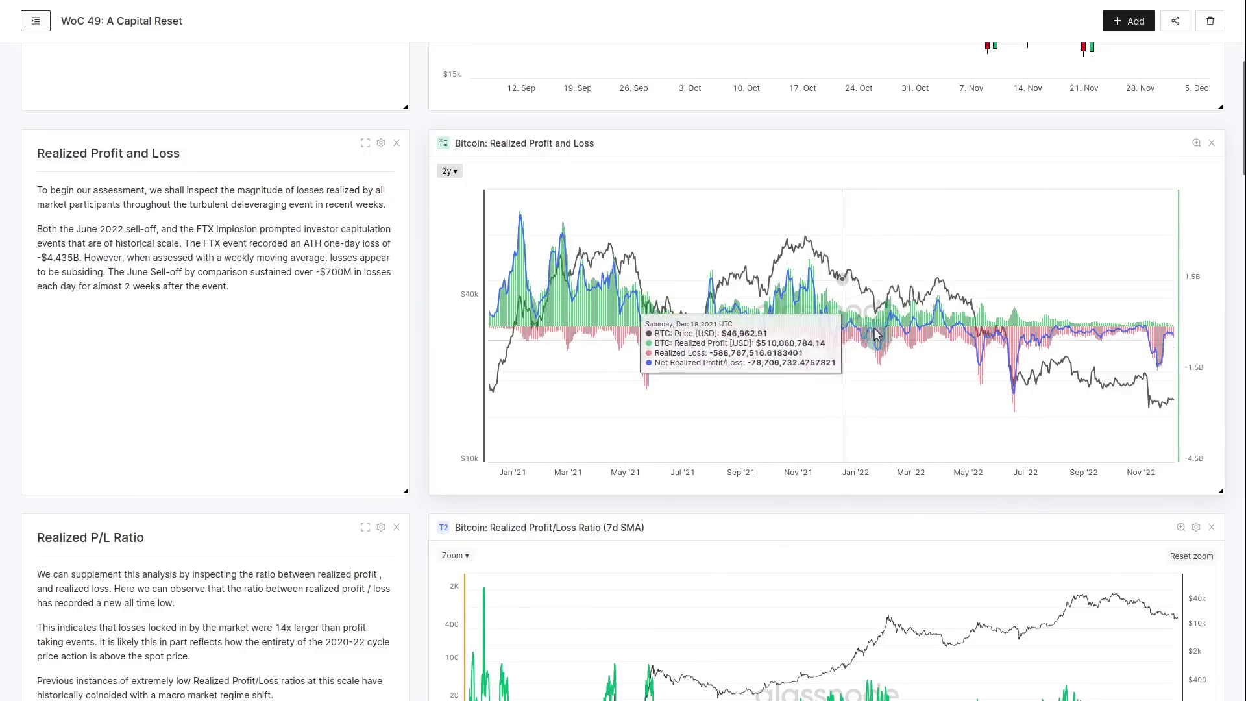
Zoom the Realized Profit and Loss chart to 20 Sep–8 Oct 2022, then widen it to 5y and then 2y.
drag(1085, 406, 1111, 406)
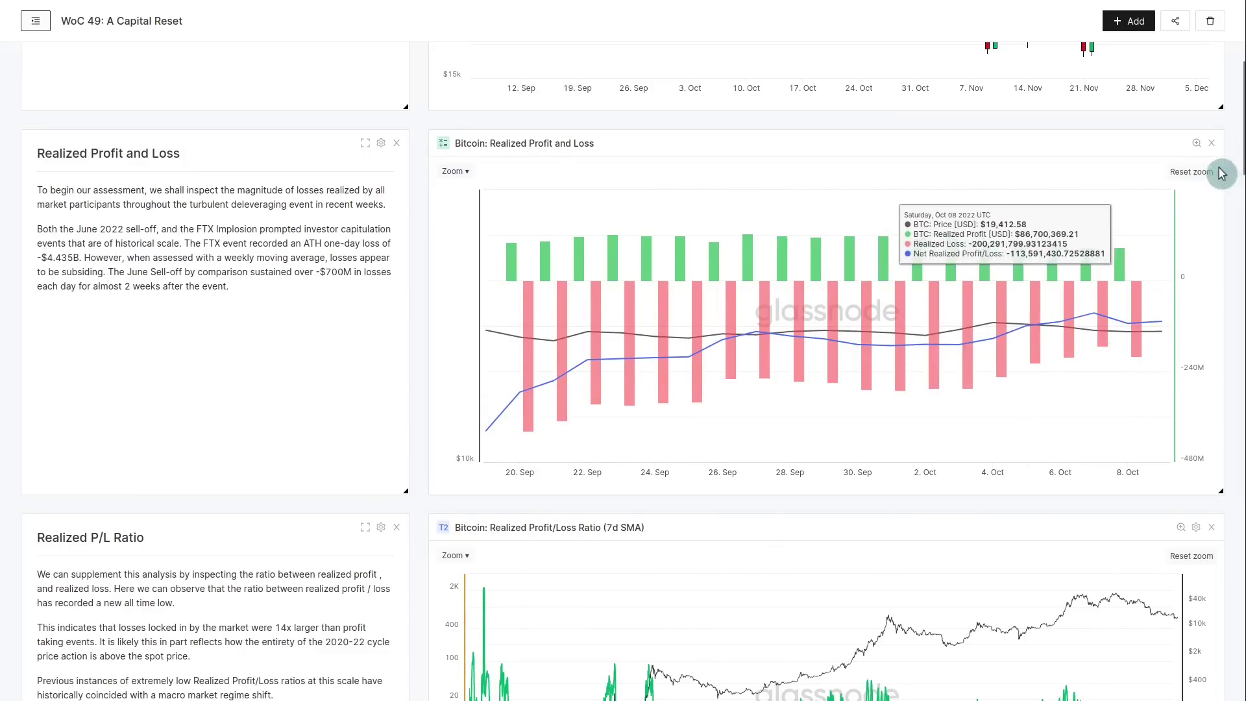
click(454, 170)
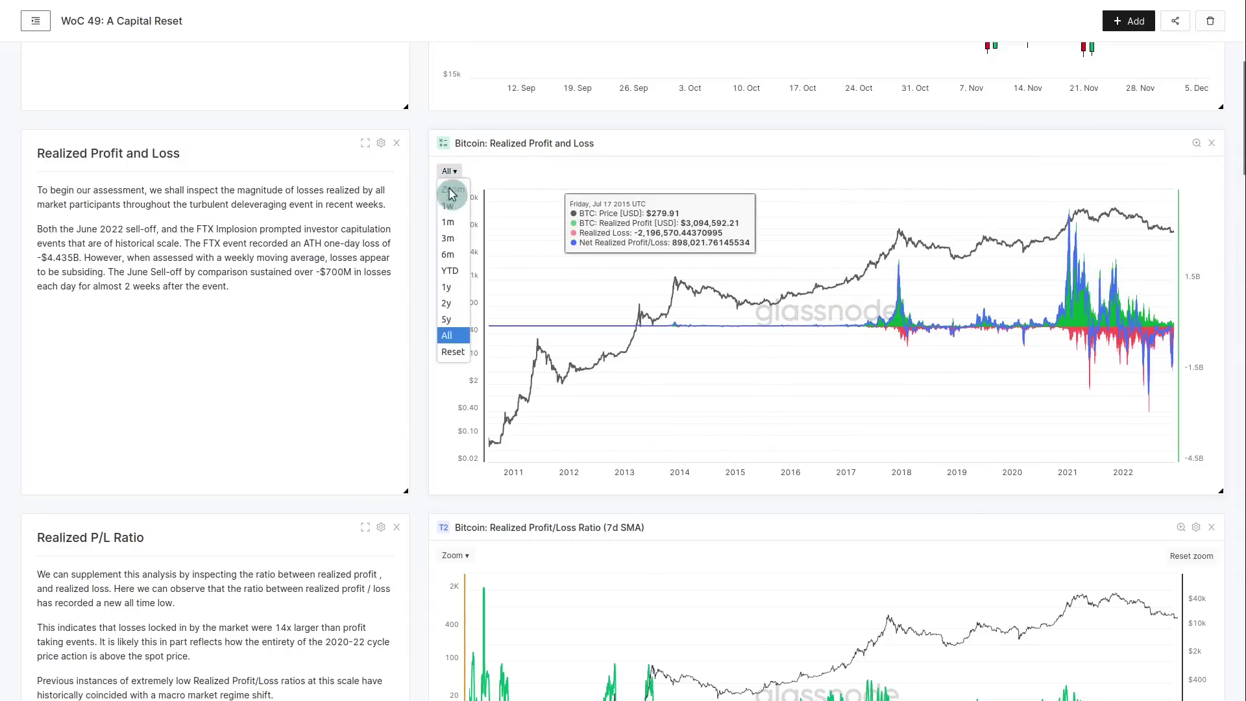
click(449, 342)
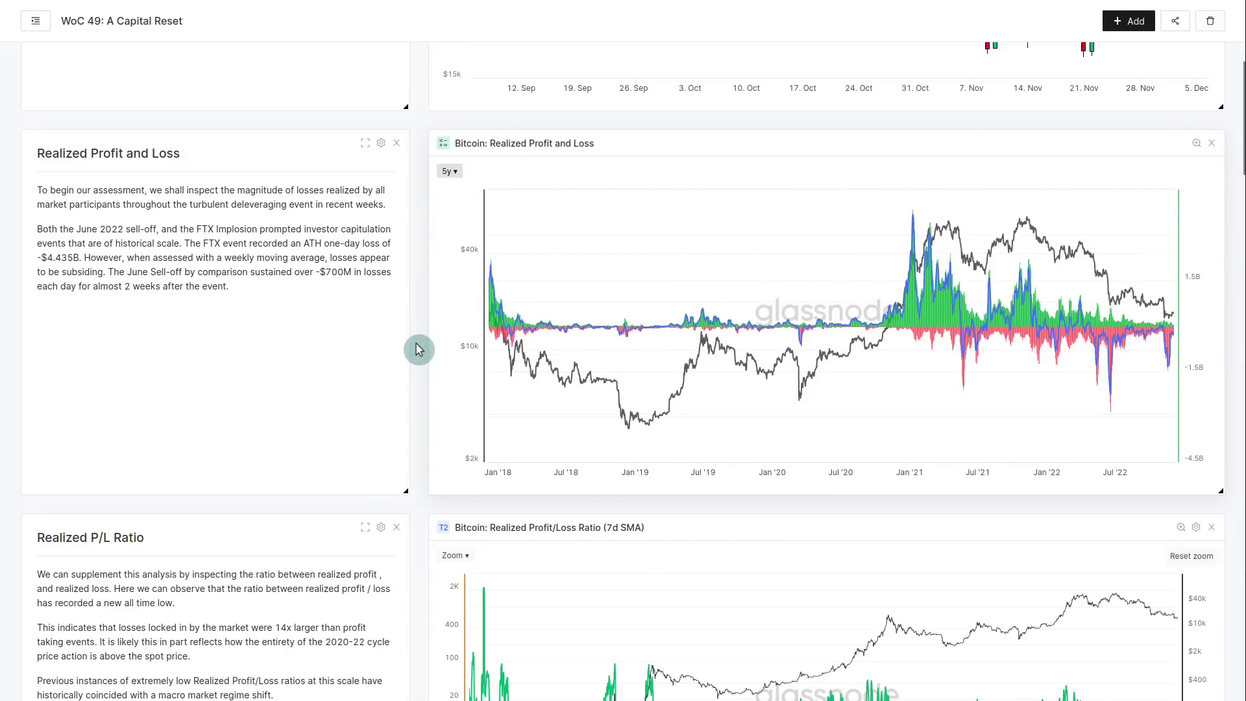
click(454, 171)
click(462, 303)
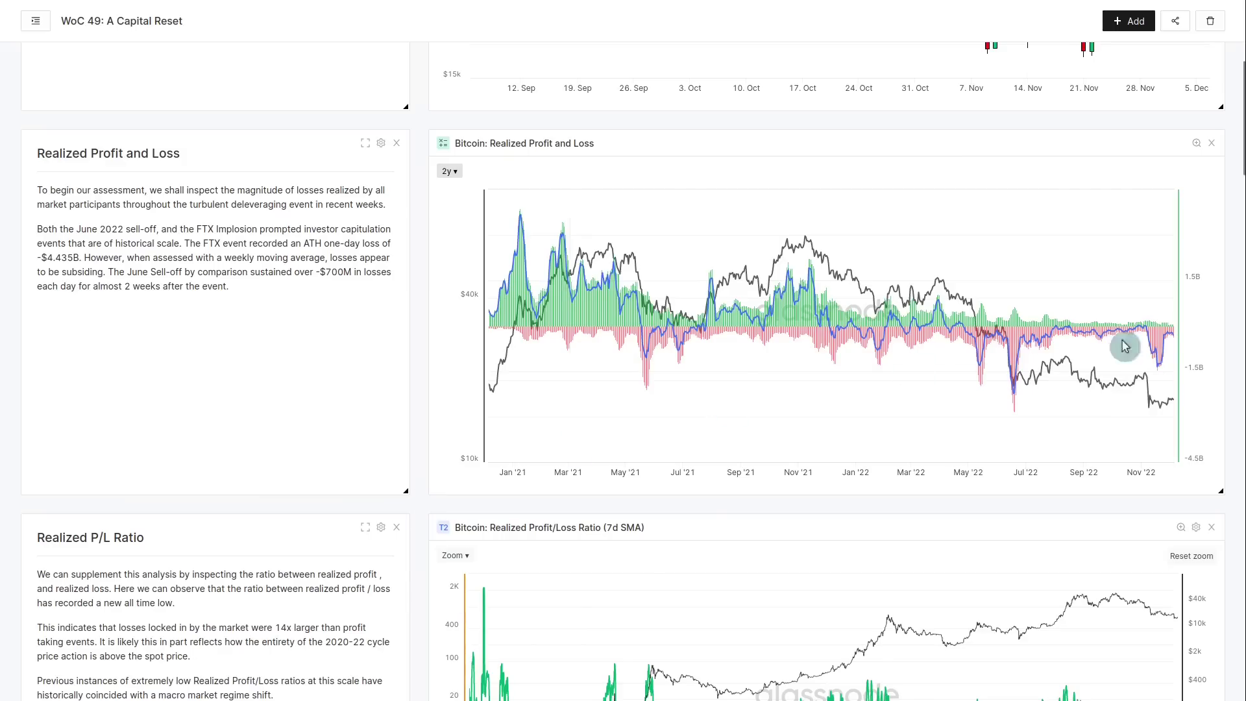
mouse_move(1181, 360)
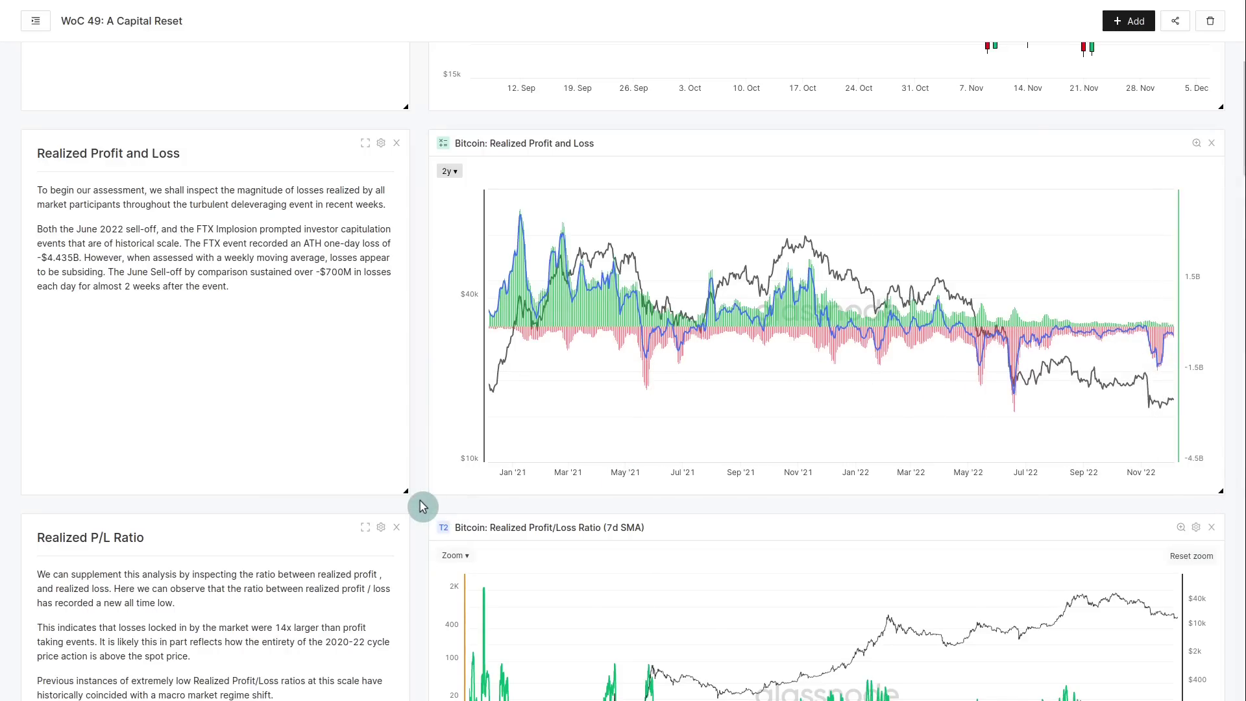
Scroll down until the Realized P/L Ratio panel is at the top, with Realized Cap below.
scroll(423, 506, down, 5)
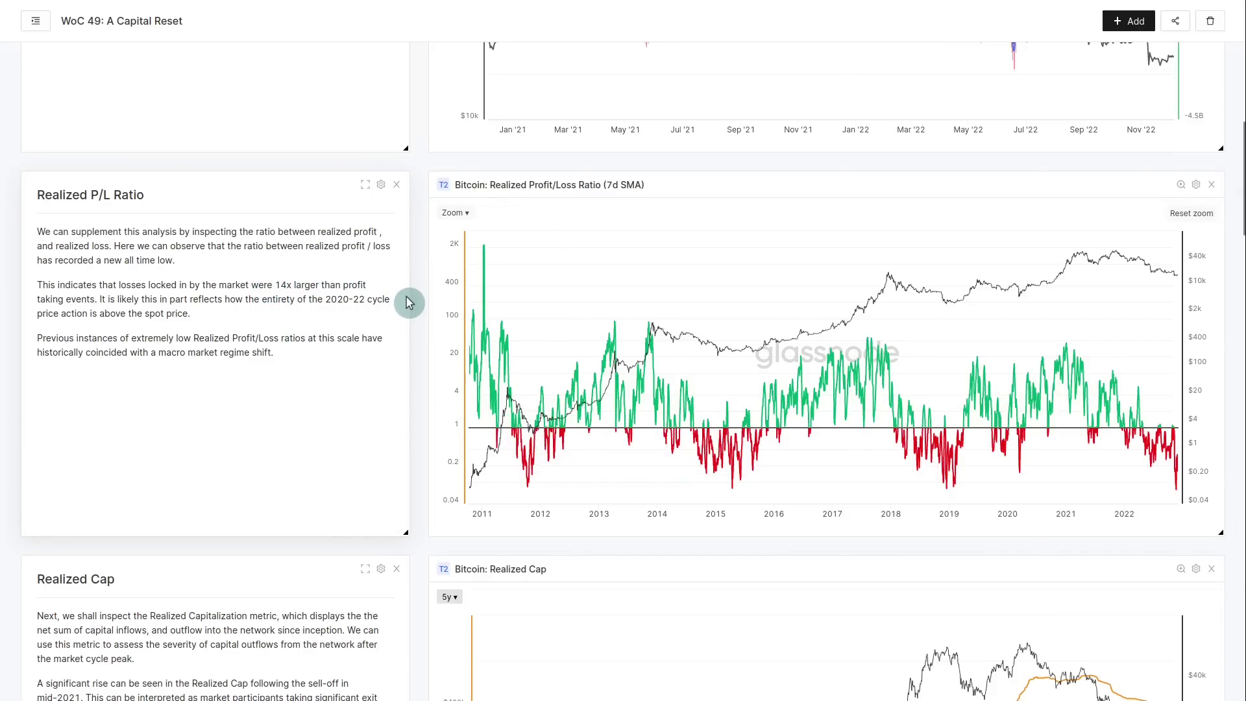
click(1197, 187)
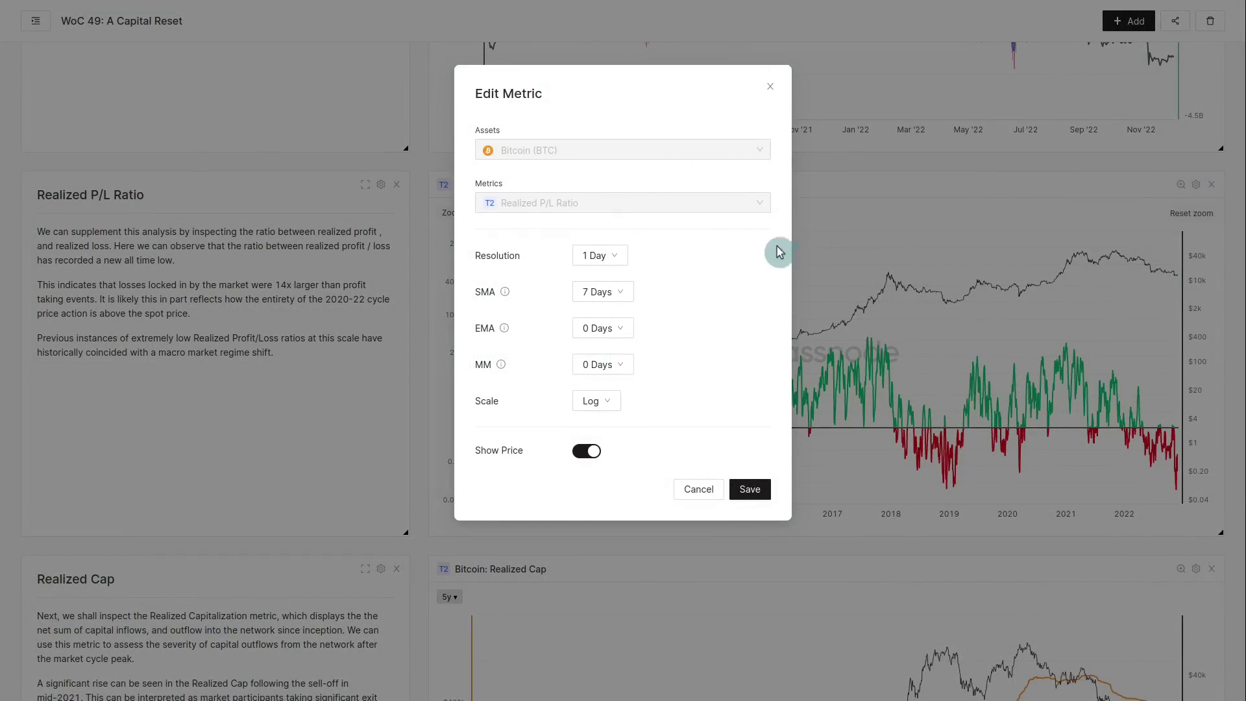
click(613, 295)
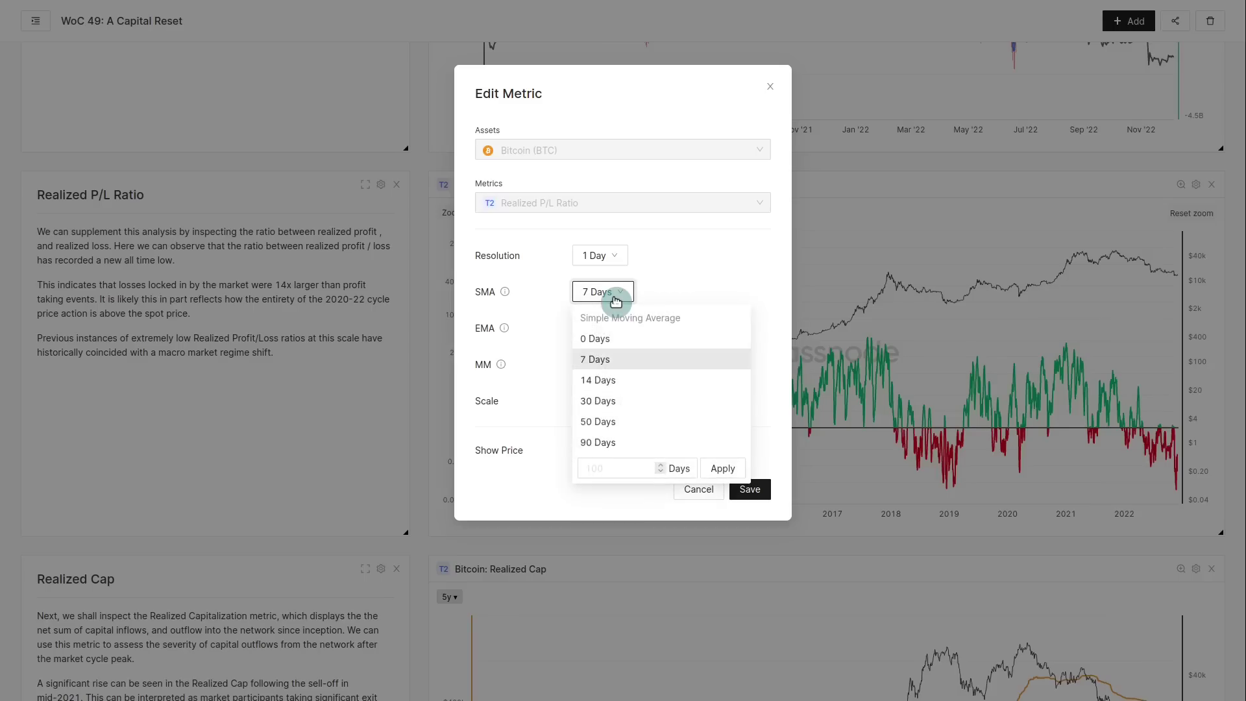
click(599, 398)
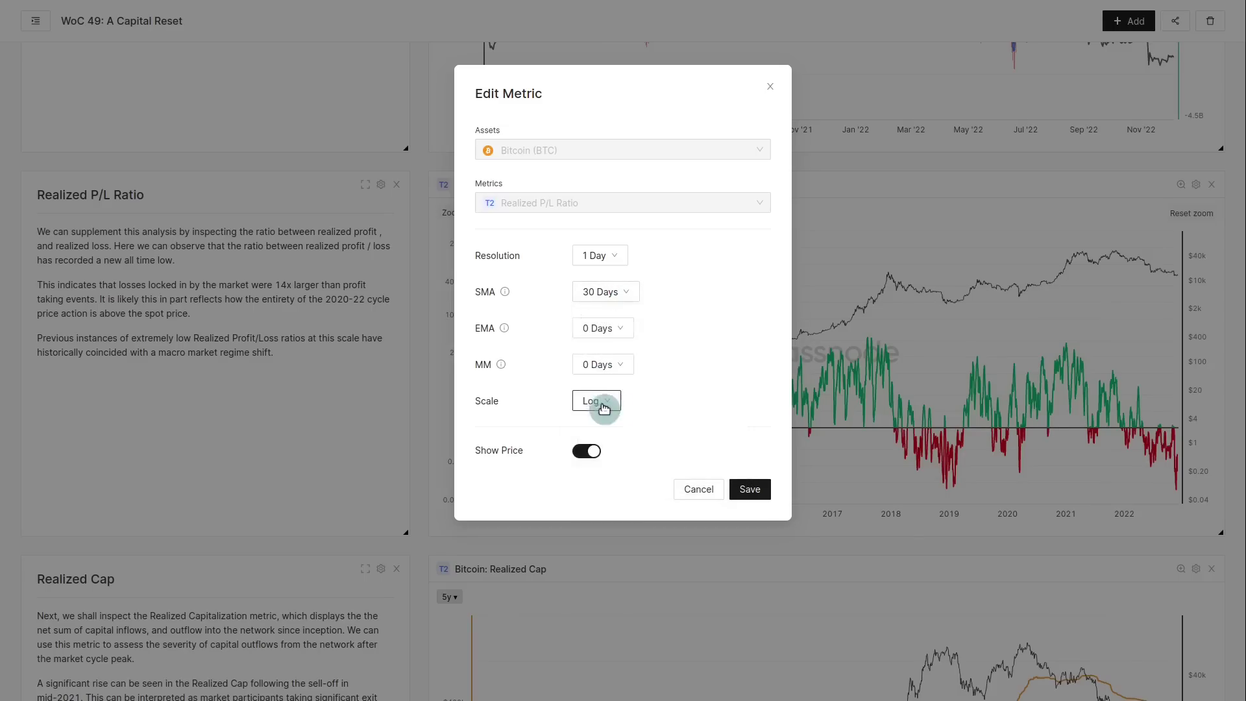
click(732, 494)
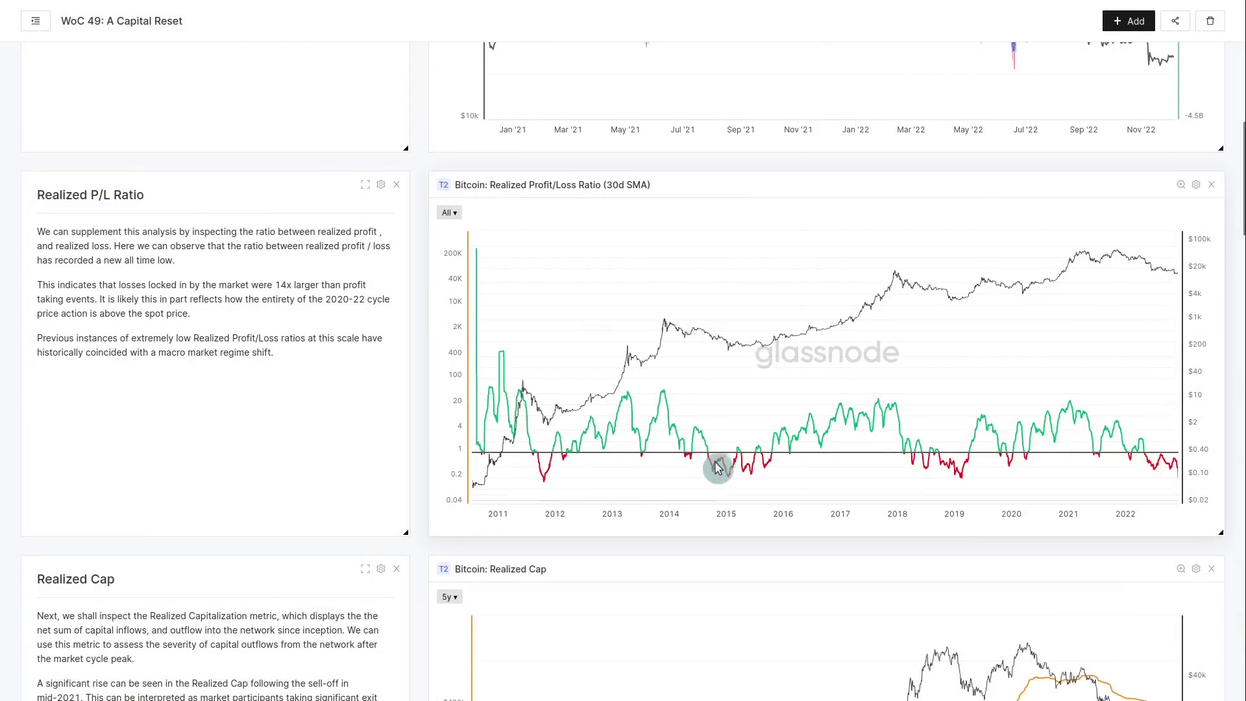
mouse_move(712, 455)
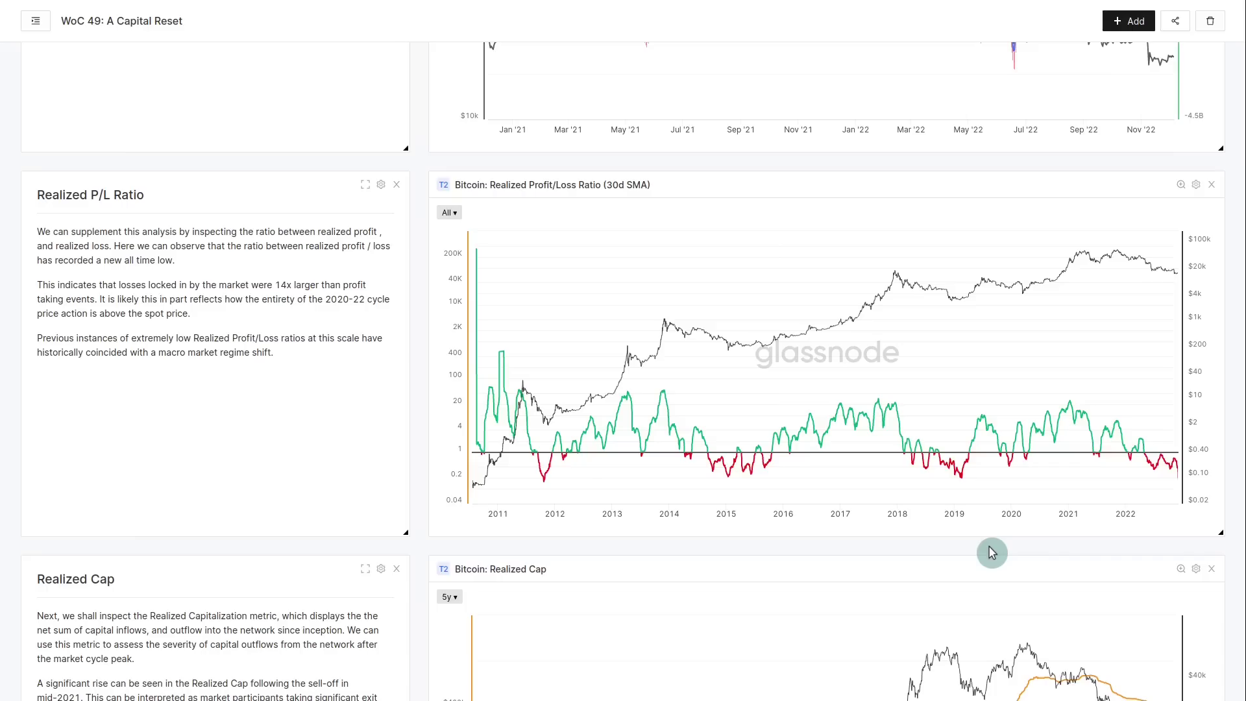
drag(875, 450, 1229, 466)
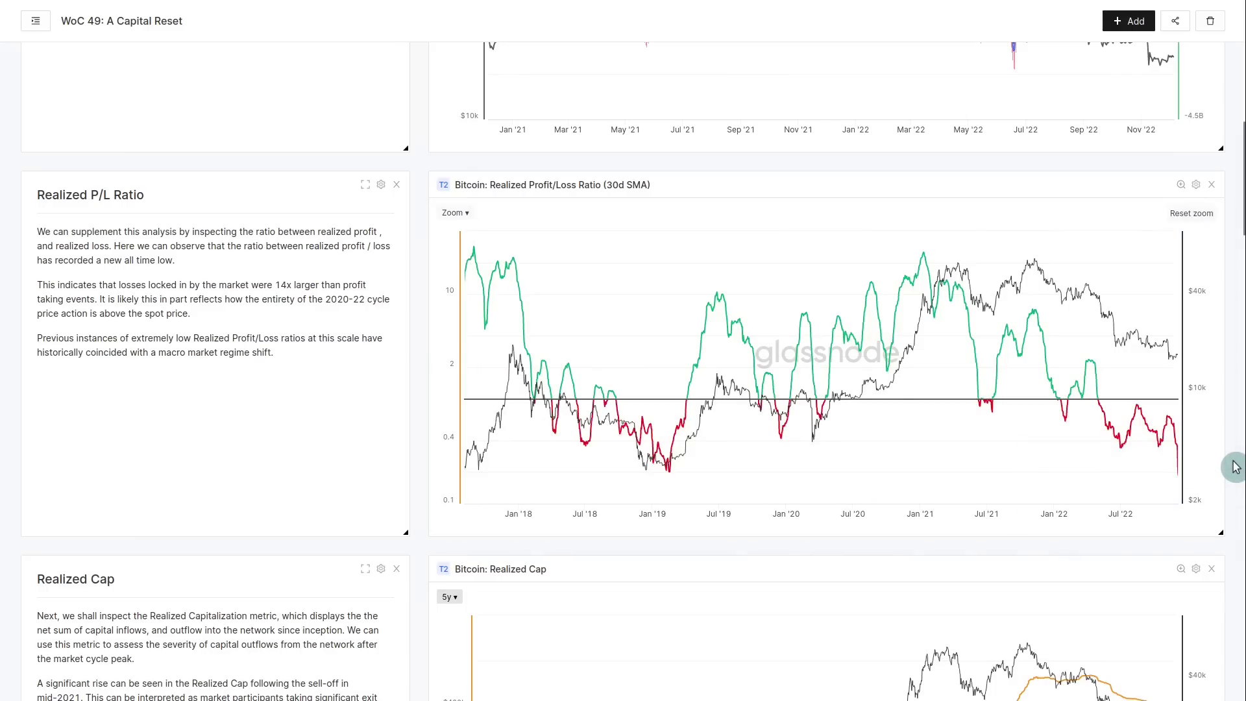
mouse_move(1181, 486)
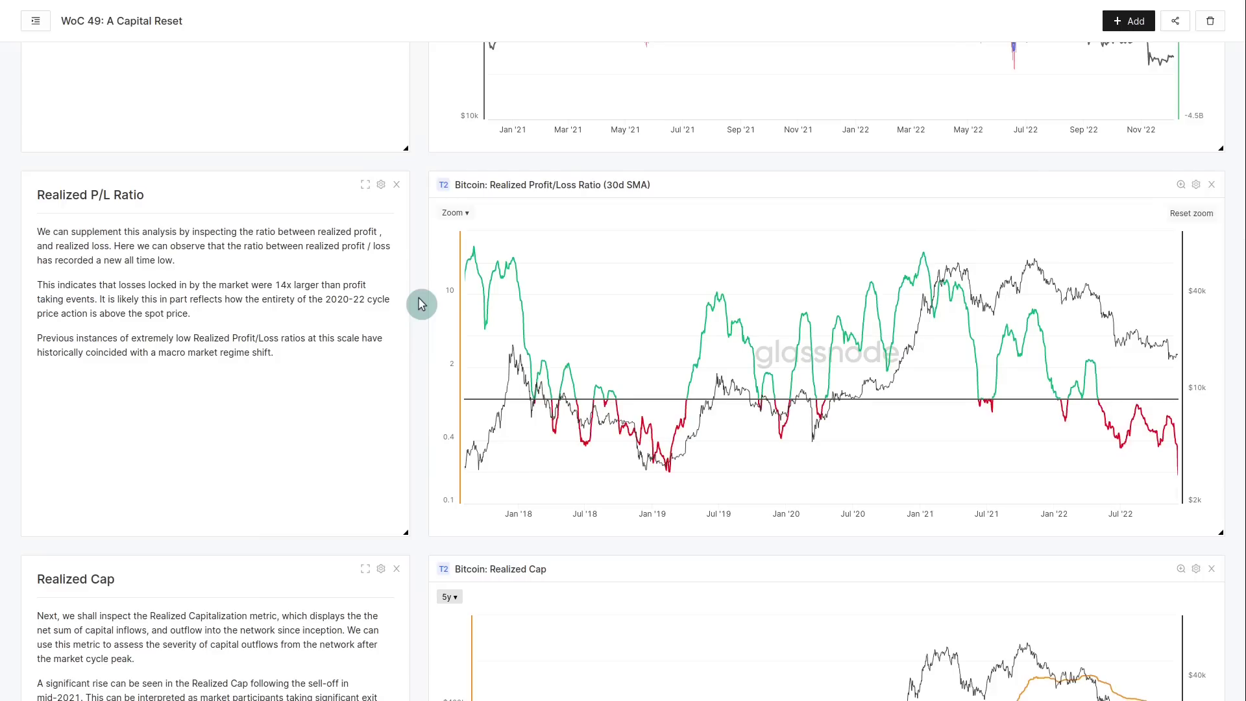
Scroll down to the Realized Cap commentary and its 5y Bitcoin: Realized Cap chart.
scroll(422, 304, down, 7)
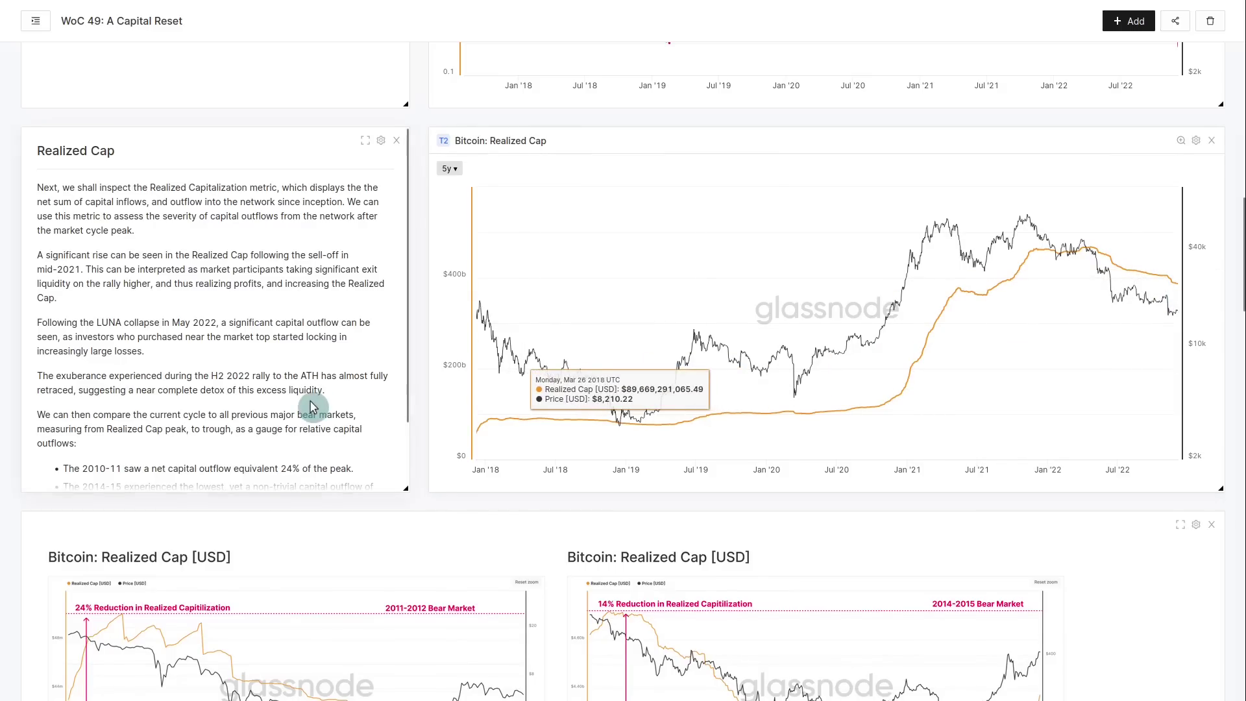
Scroll the Realized Cap text to its end and highlight the 14%, 17.0% and 16.5% outflow figures.
scroll(314, 403, down, 2)
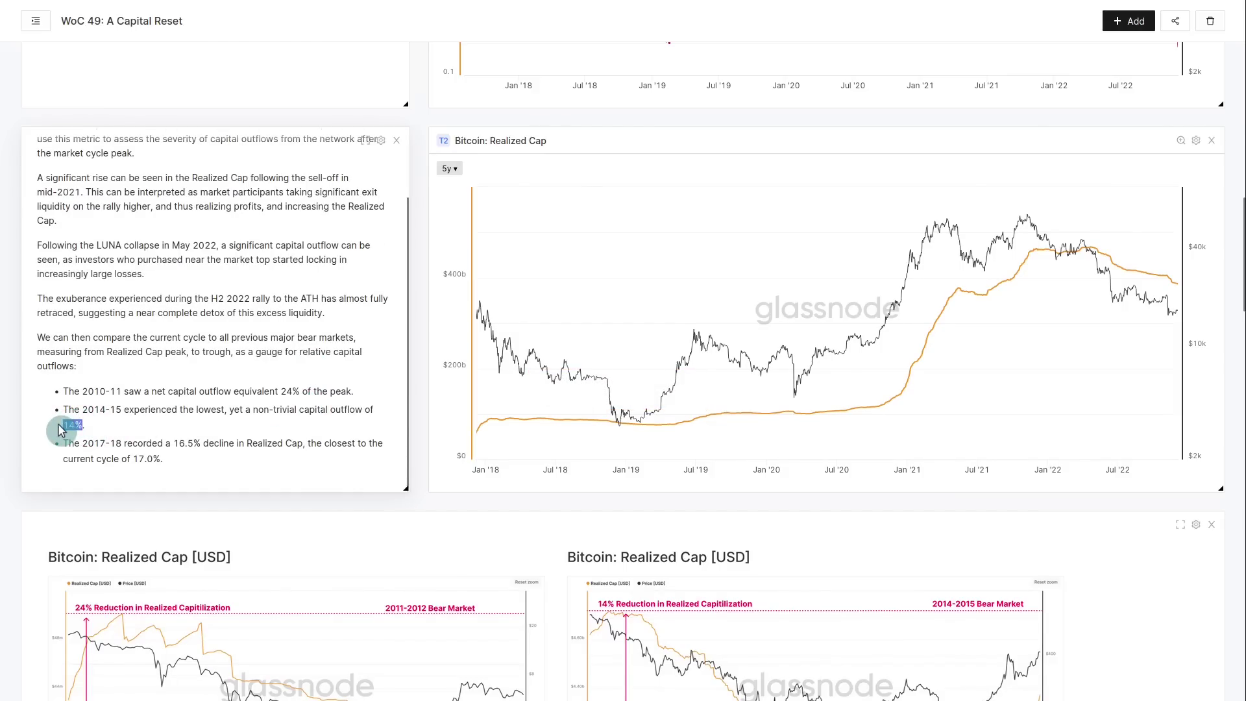
drag(59, 425, 130, 462)
click(98, 436)
click(153, 453)
click(190, 444)
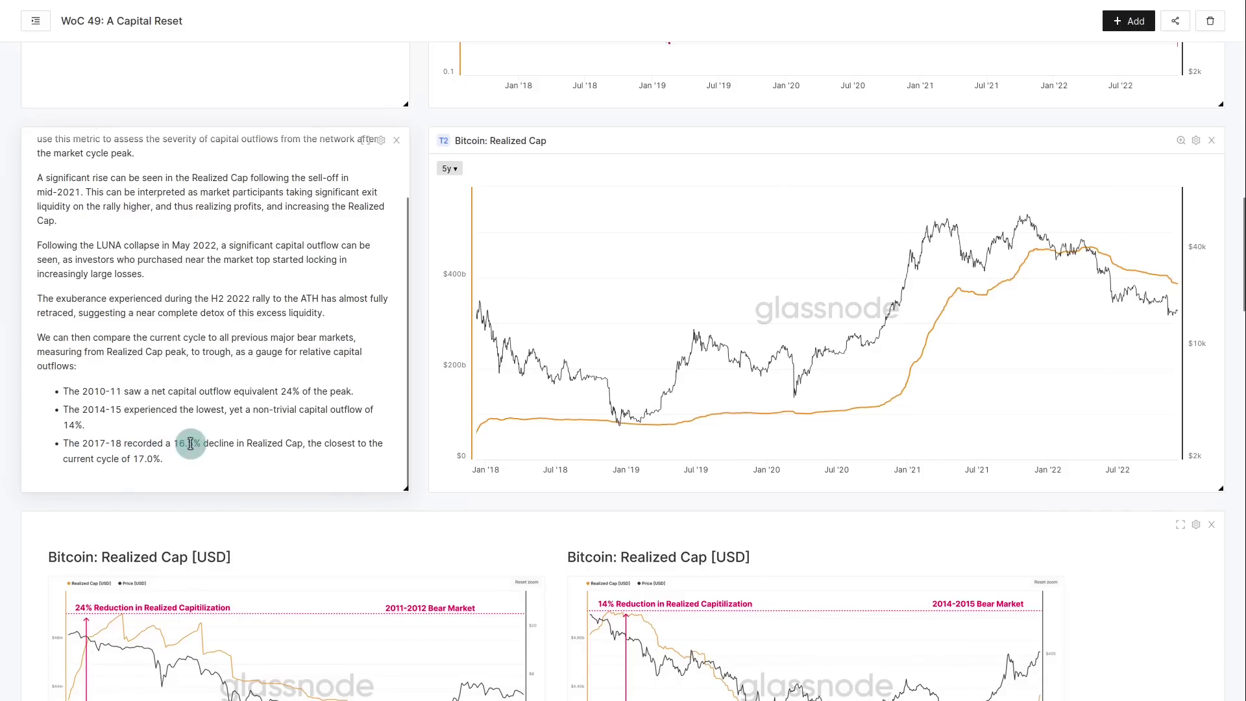
drag(201, 444, 172, 444)
click(222, 443)
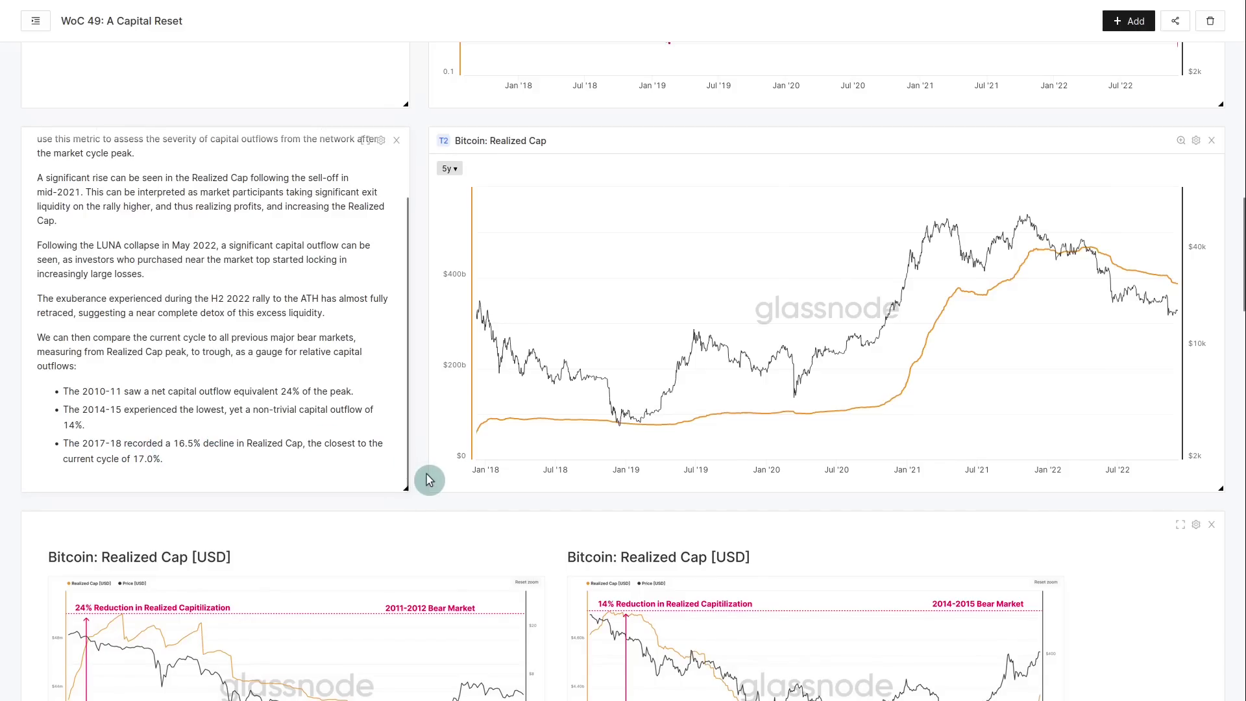
Scroll to frame the four bear-market Realized Cap charts, from 2011–12 to the current cycle.
scroll(426, 474, down, 9)
scroll(426, 473, up, 2)
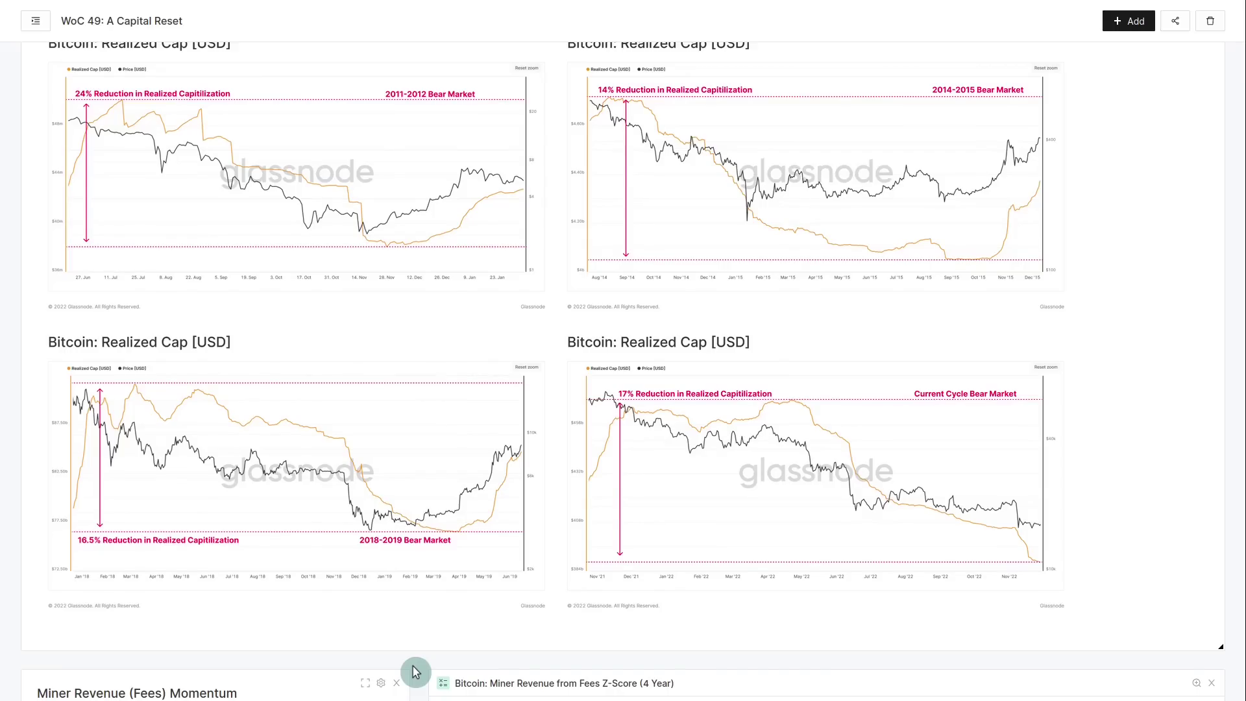
Scroll down to Miner Revenue (Fees) Momentum, then back up slightly to frame its Z-Score chart.
scroll(419, 673, down, 5)
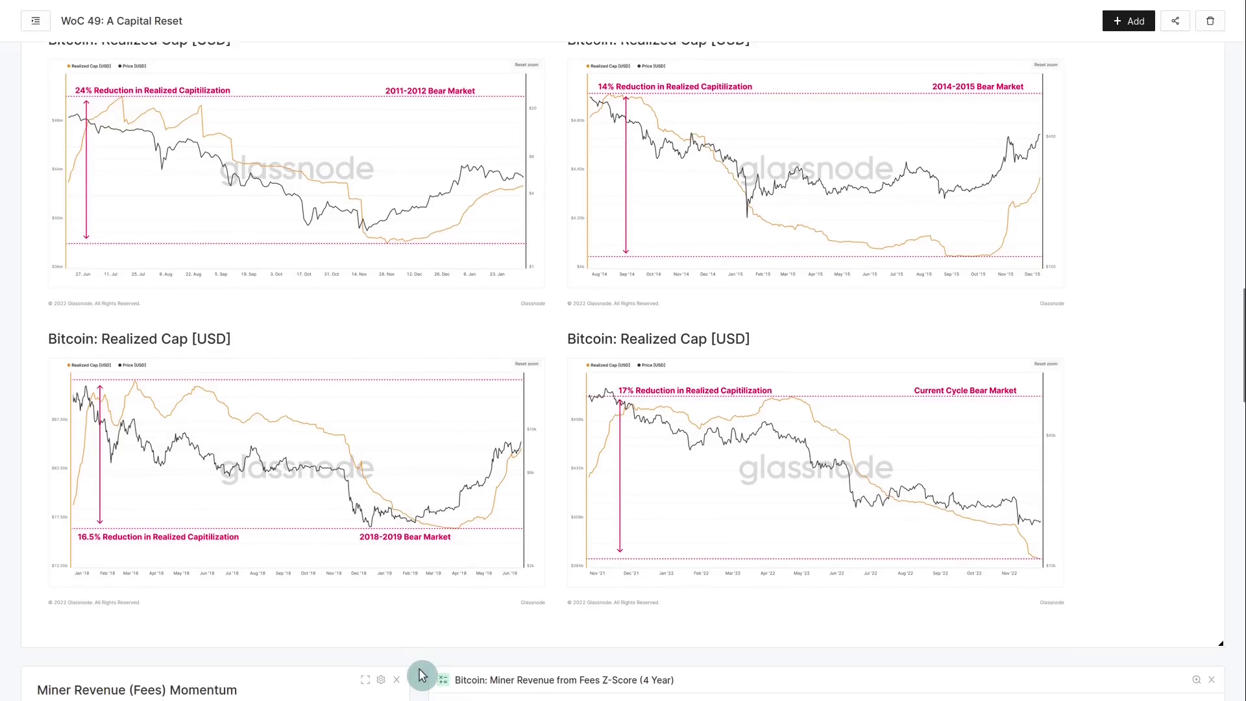
scroll(423, 675, down, 4)
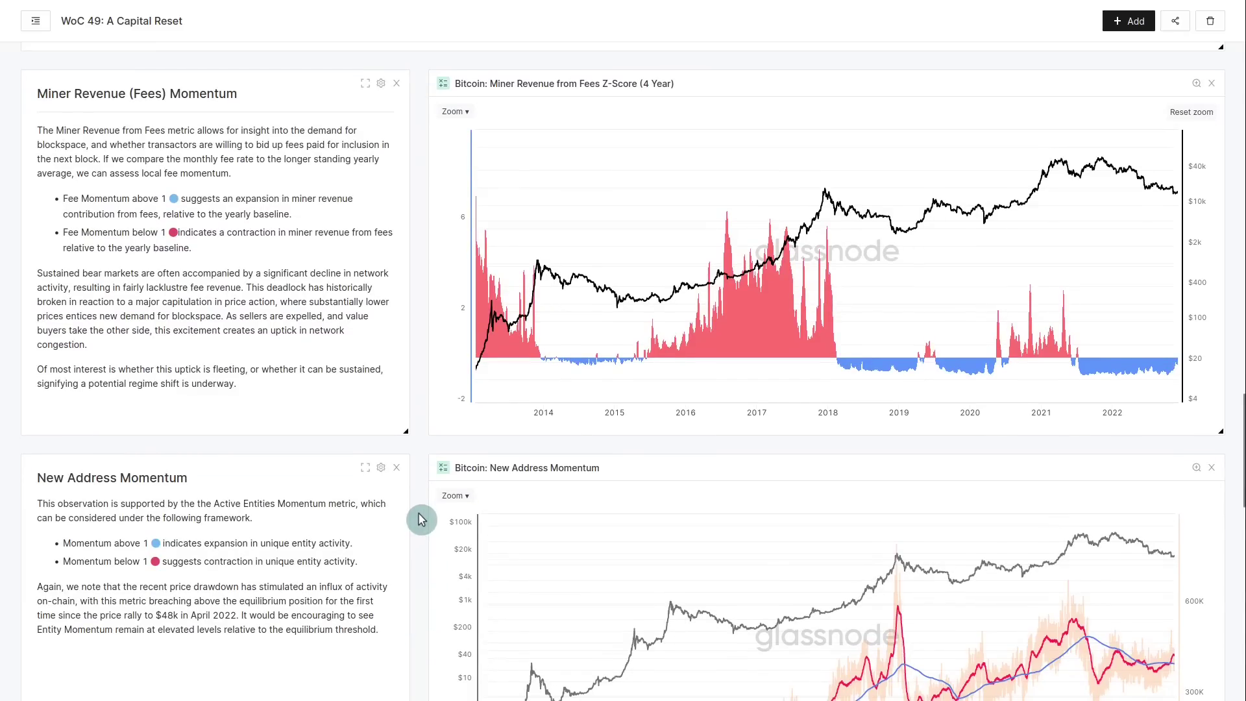
scroll(421, 519, up, 1)
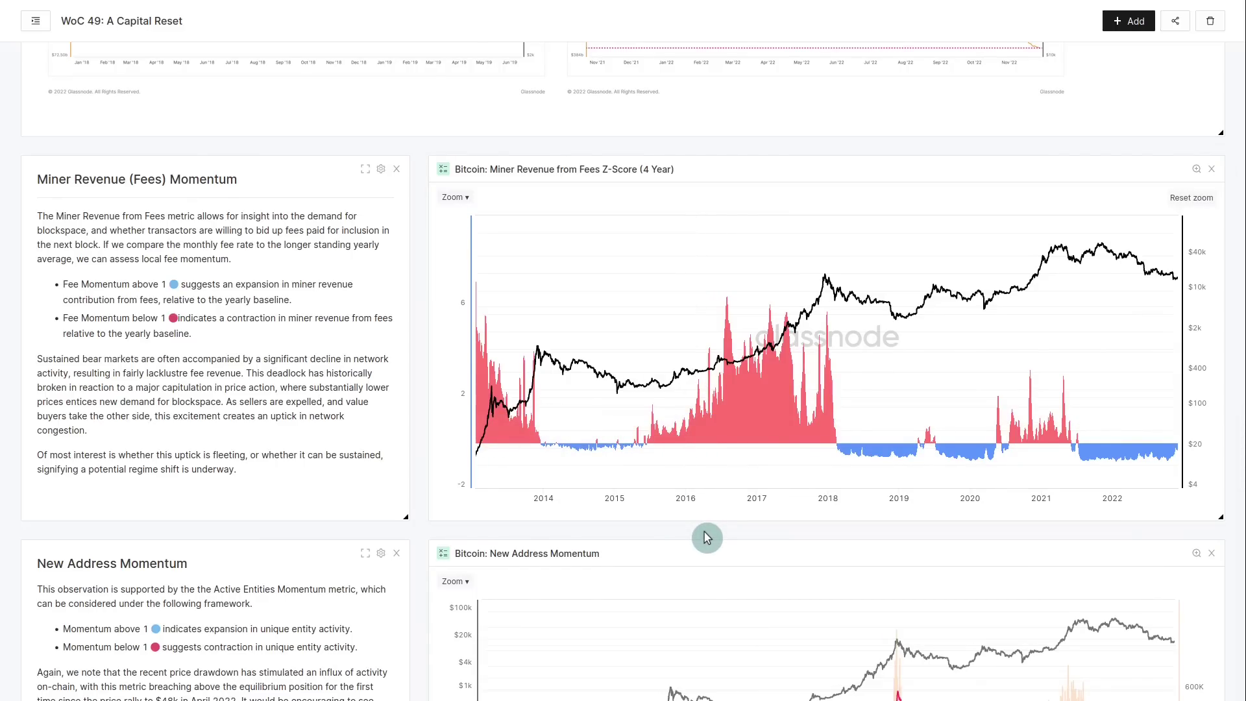
Zoom the Fees Z-Score (4 Year) chart to May 2019 through late 2022.
drag(921, 423, 1178, 416)
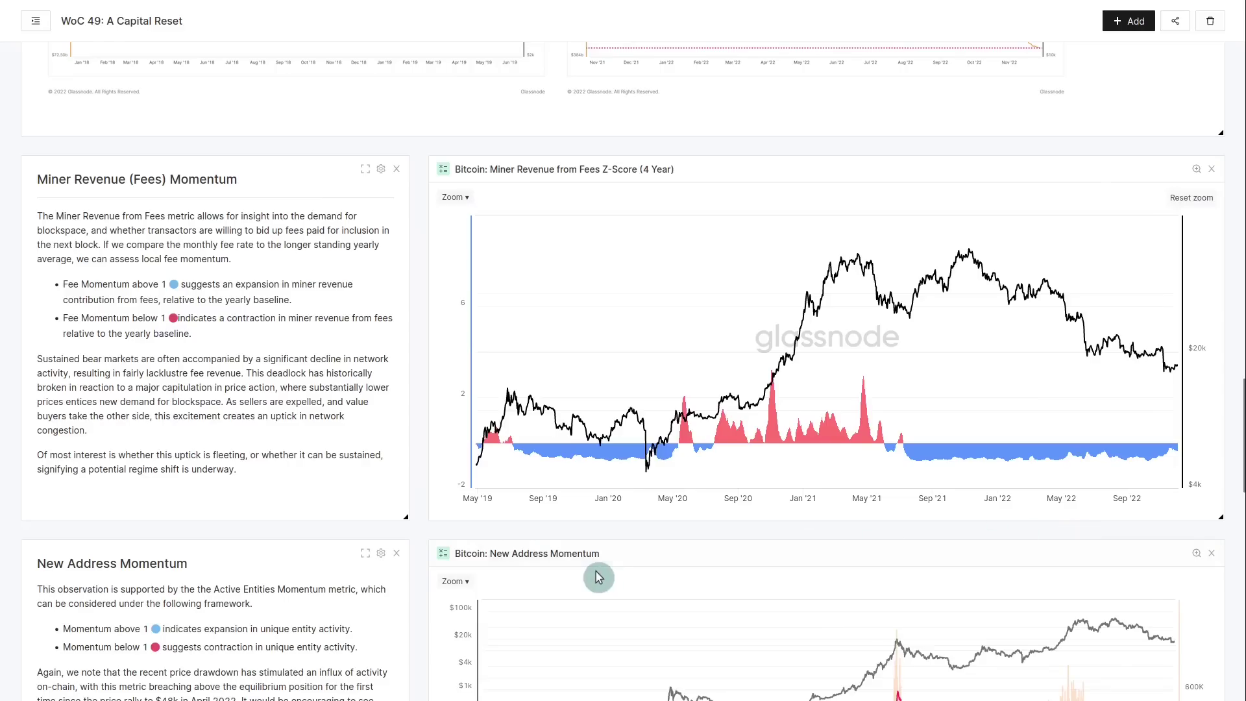
Zoom the New Address Momentum chart to 2016 onward, then narrow it to Oct 2020 onward.
scroll(414, 537, down, 2)
scroll(414, 538, down, 5)
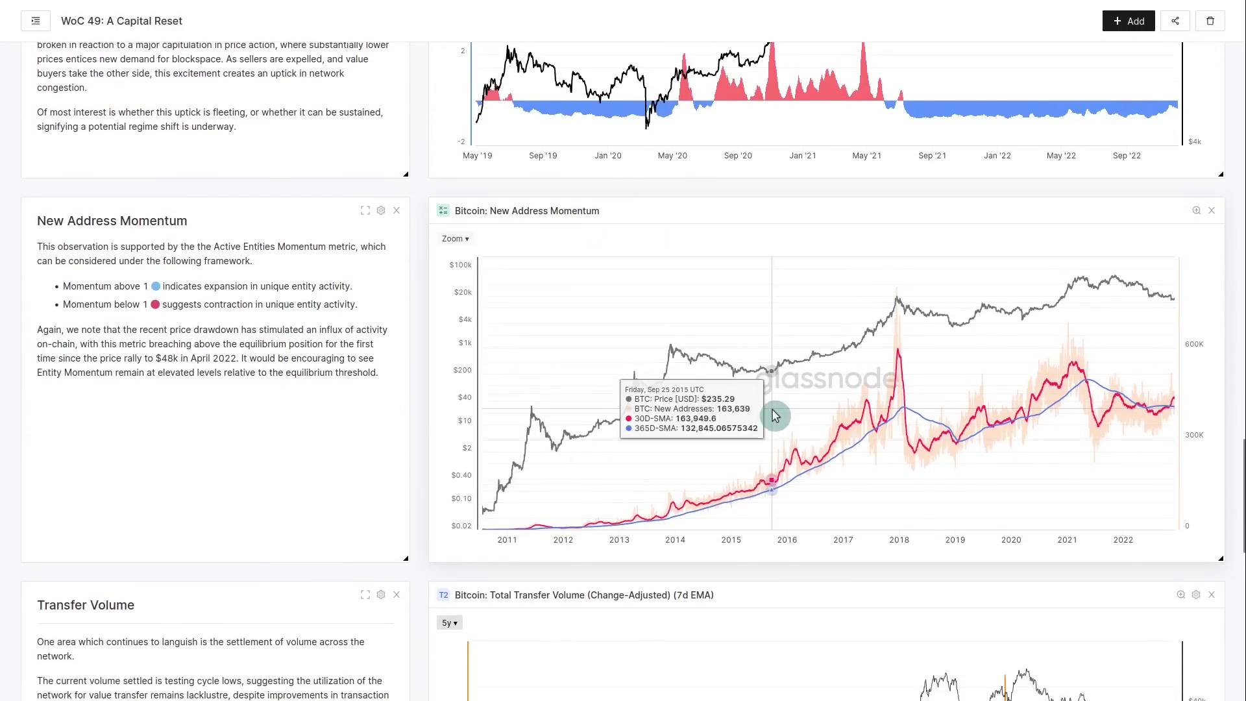
mouse_move(774, 415)
mouse_down()
mouse_move(959, 392)
mouse_move(1241, 384)
mouse_up()
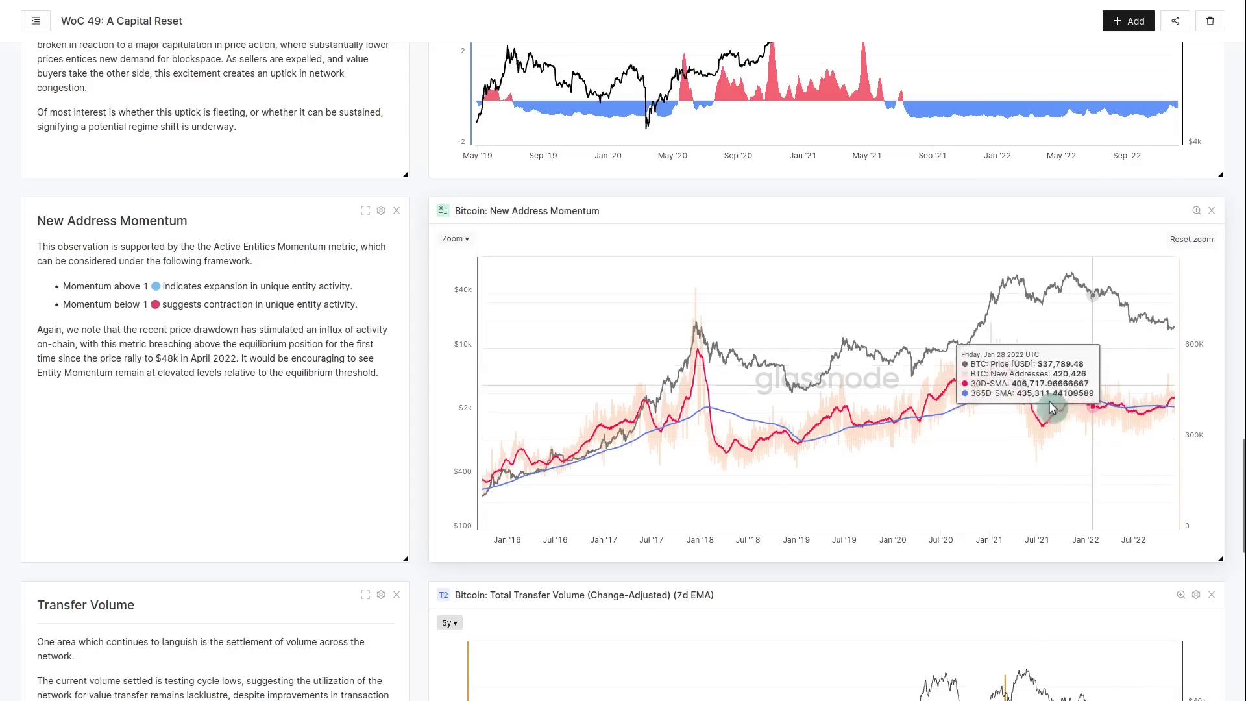
drag(960, 396, 1196, 397)
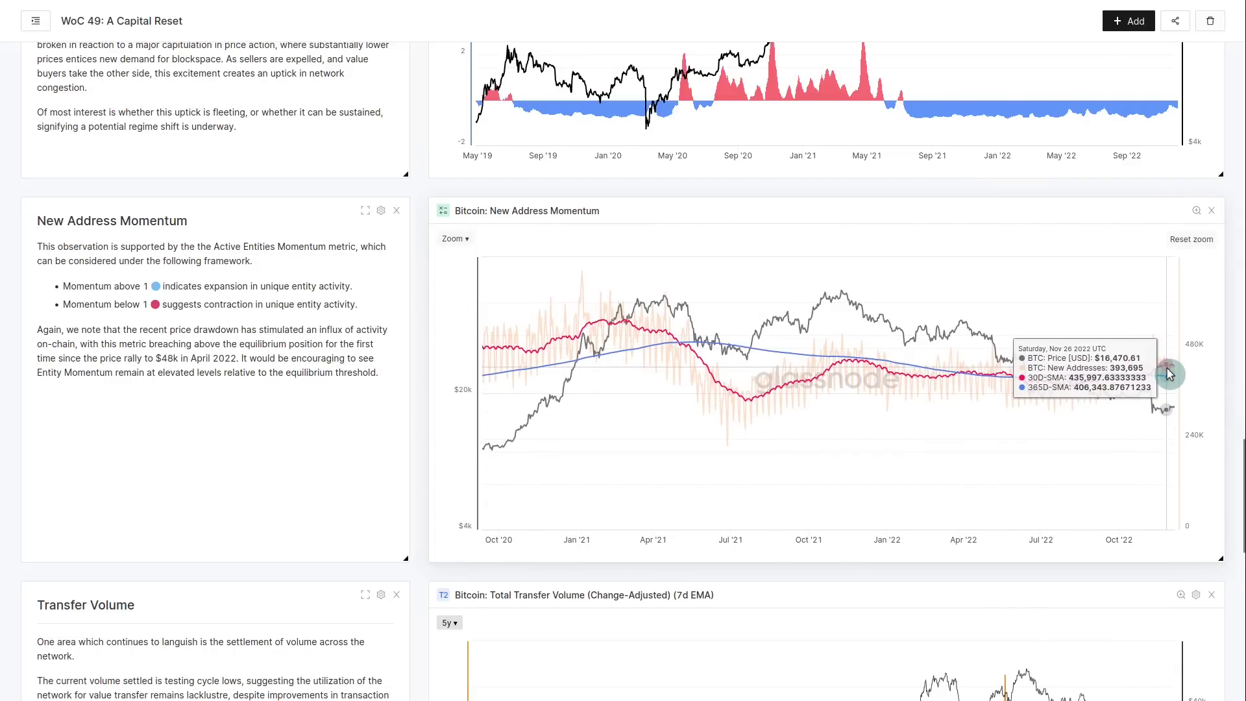
Set the New Address Momentum chart to its 5y range, spanning Jan 2018 to late 2022.
click(454, 239)
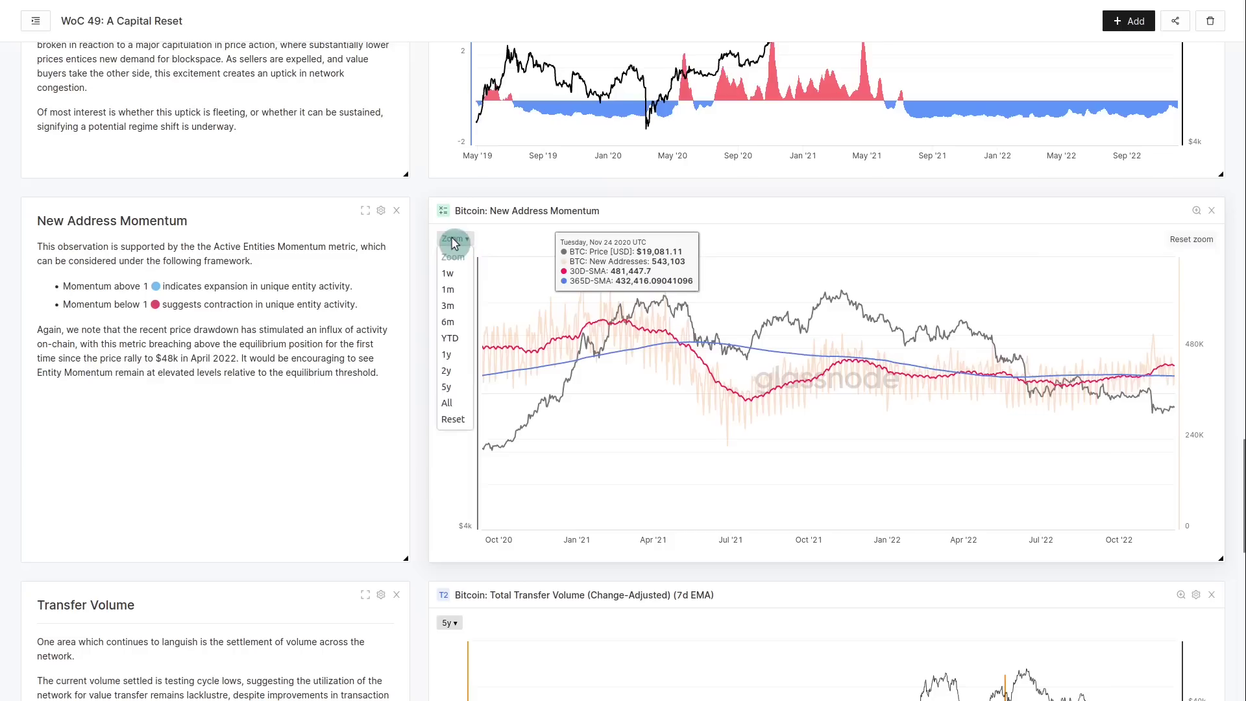
click(459, 387)
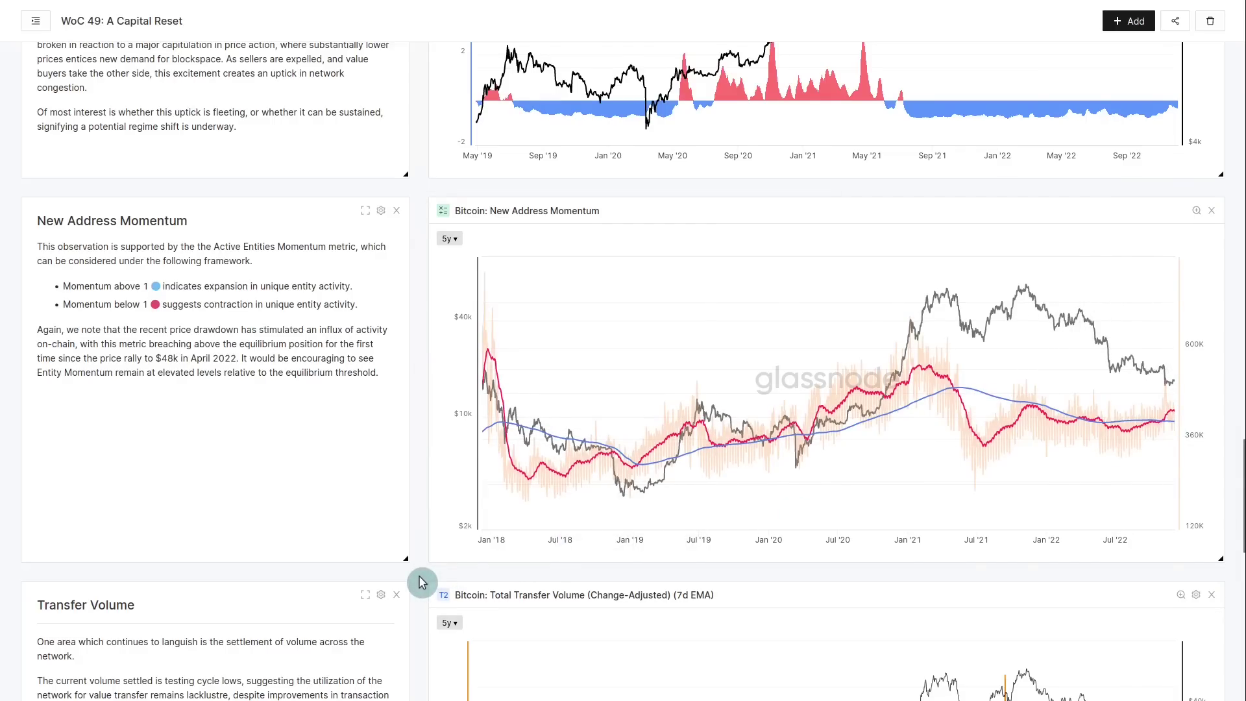
Scroll to the 5y Total Transfer Volume chart and the Volume Breakdown by Size commentary.
scroll(422, 583, down, 8)
scroll(422, 582, up, 1)
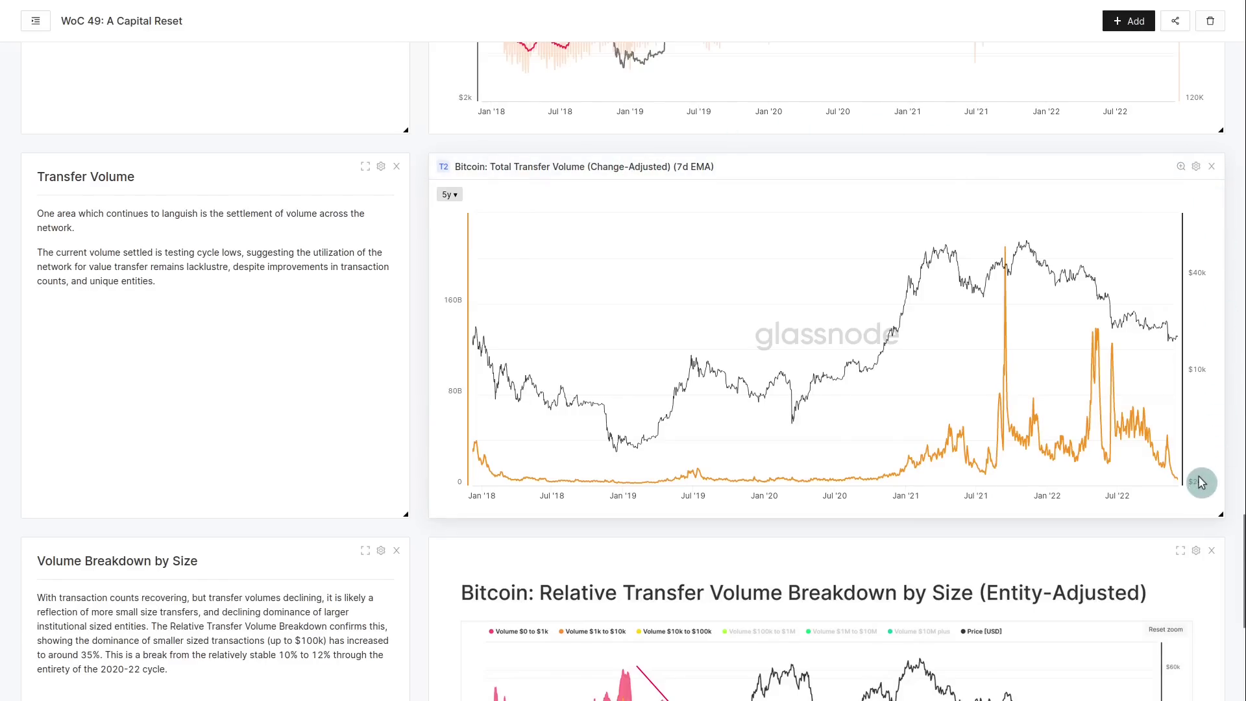
mouse_move(1179, 490)
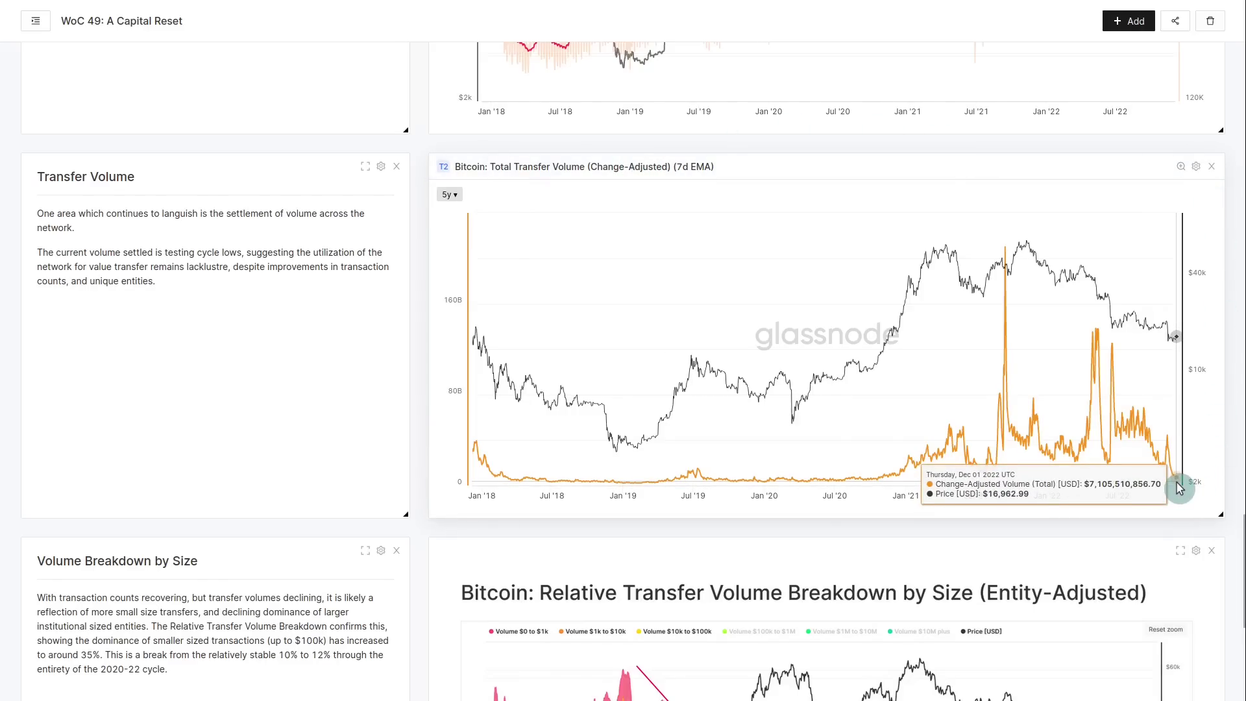
mouse_move(1114, 402)
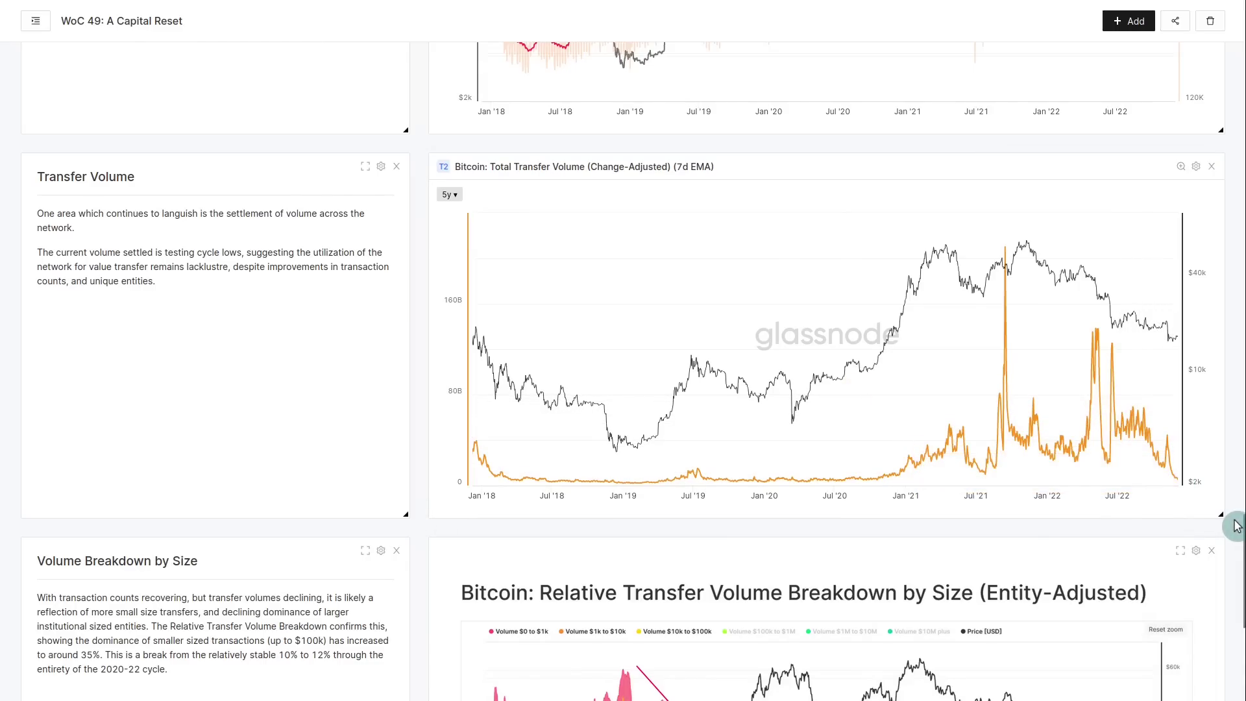
scroll(1236, 526, up, 8)
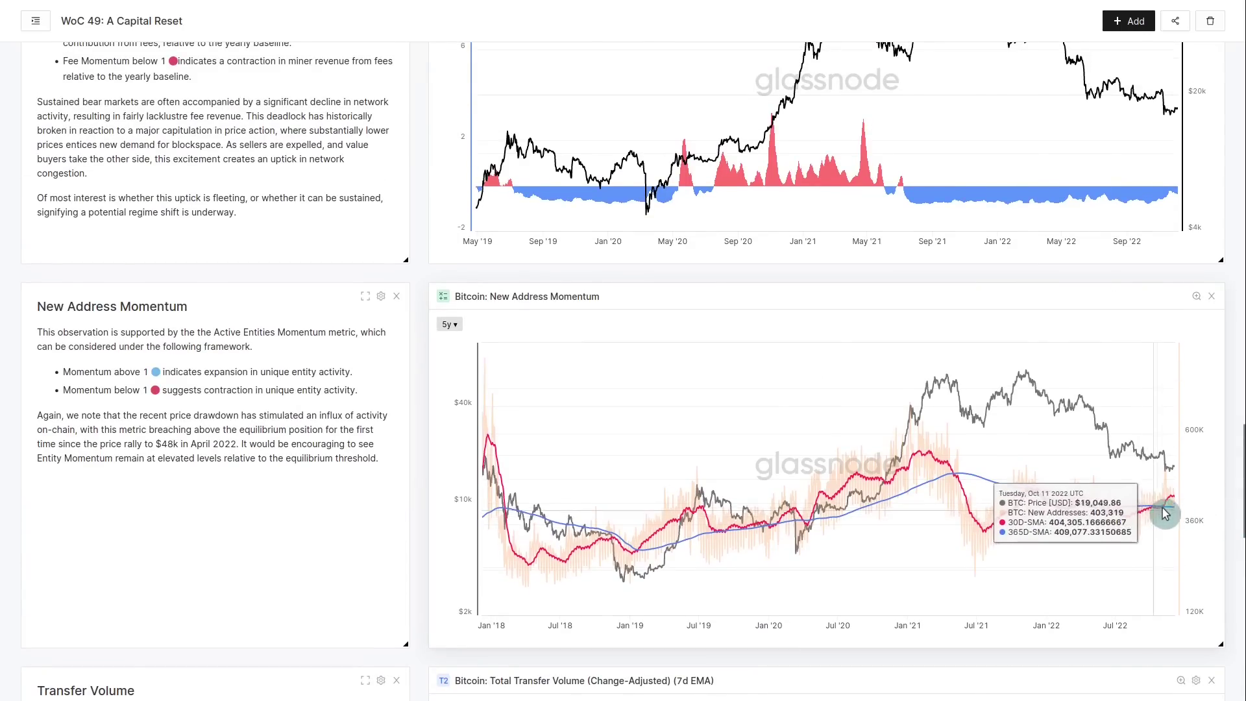
scroll(681, 333, up, 7)
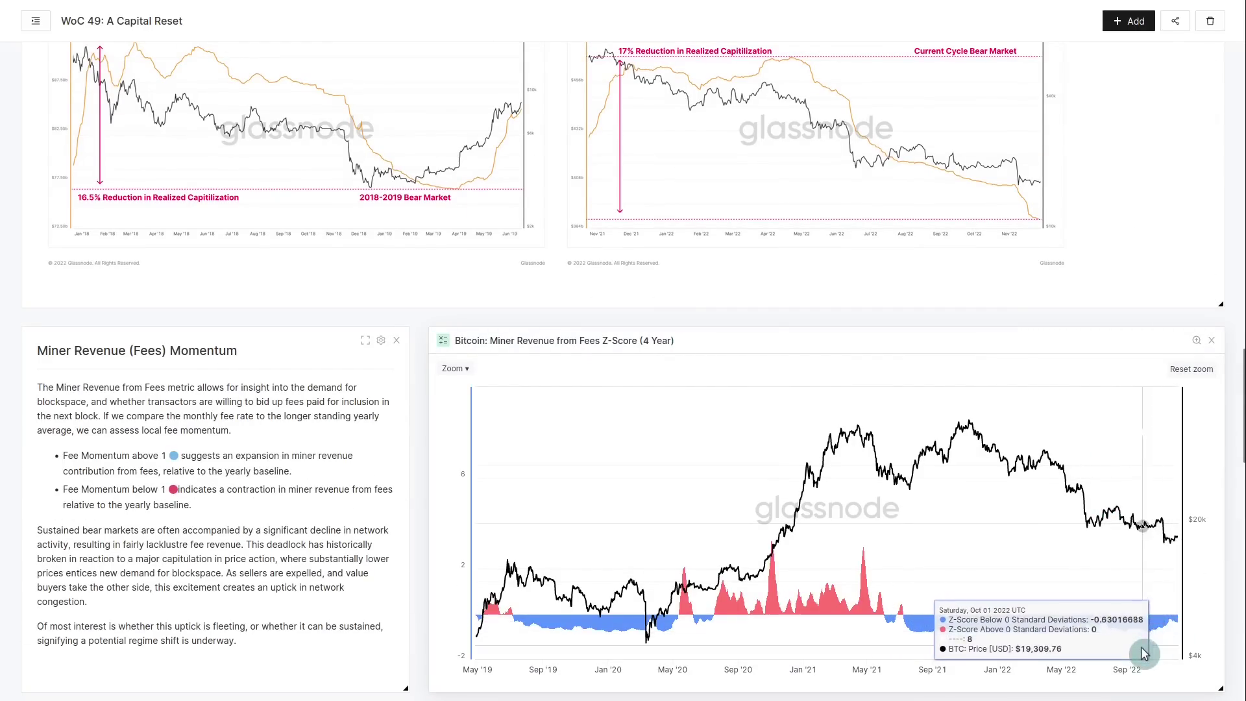
scroll(1152, 646, down, 5)
scroll(1159, 634, down, 13)
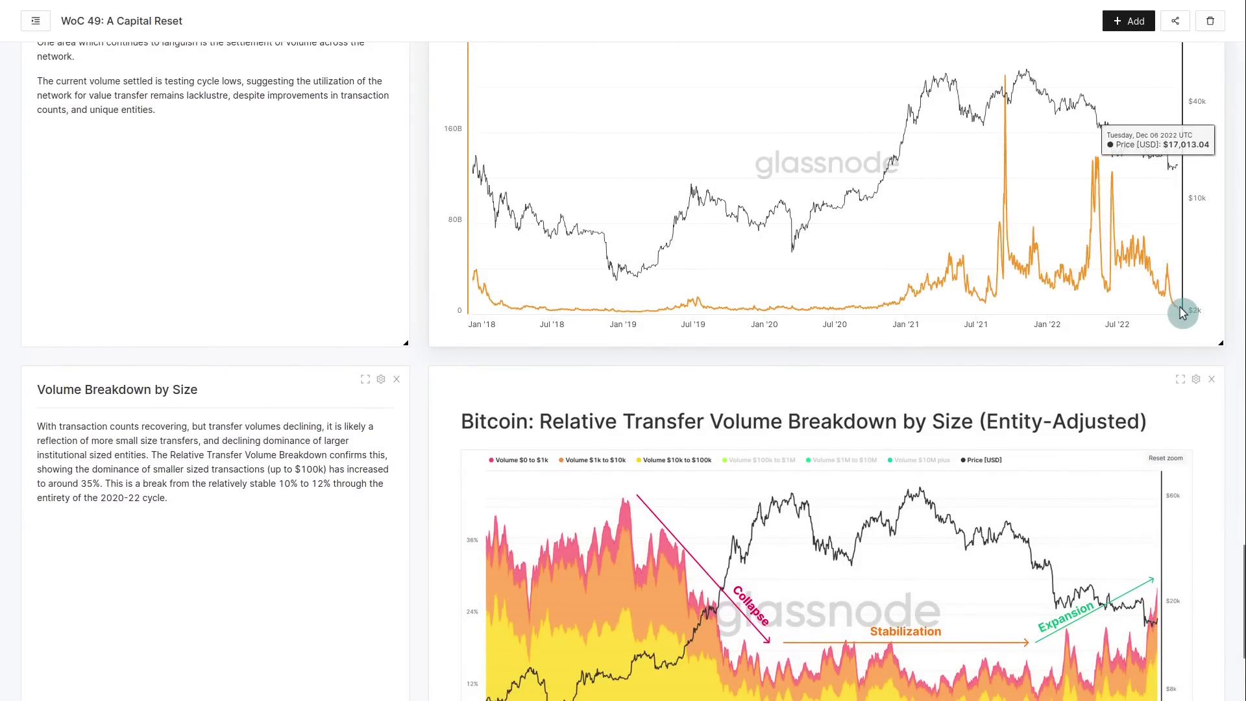
Scroll to the full Relative Transfer Volume Breakdown by Size chart showing $0–$100k bands, 2020–2022.
scroll(1175, 359, up, 1)
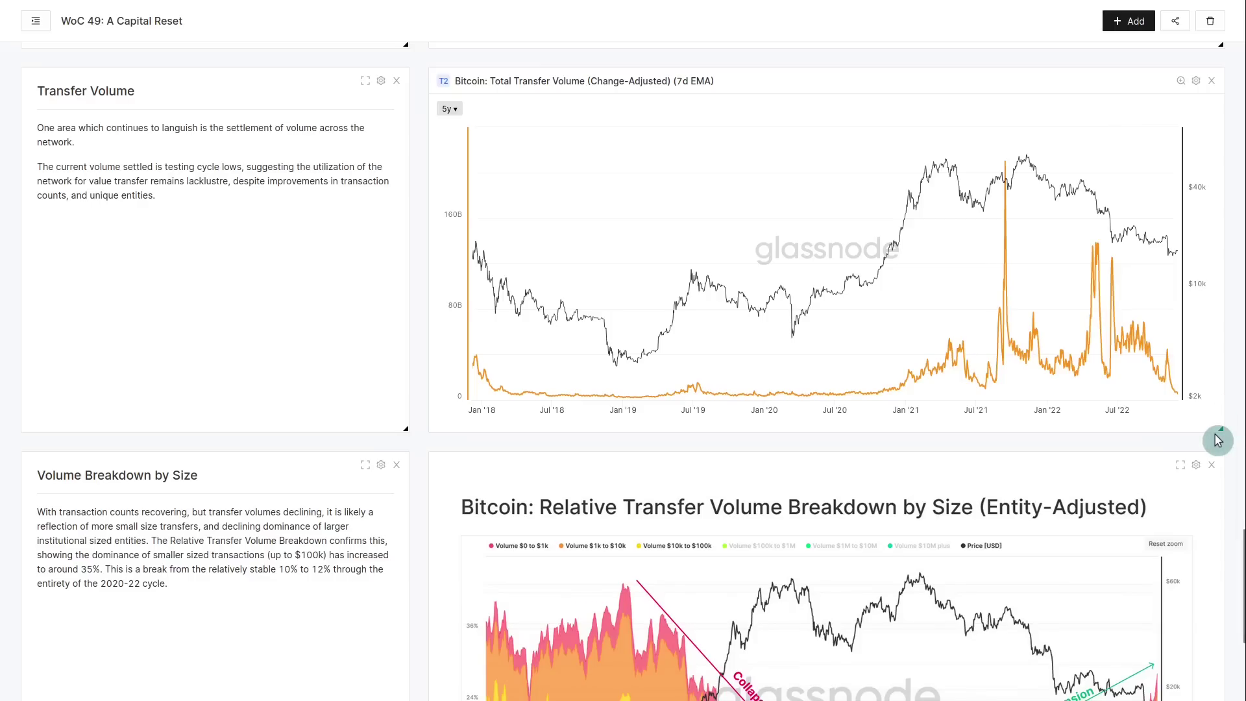
scroll(1217, 441, down, 4)
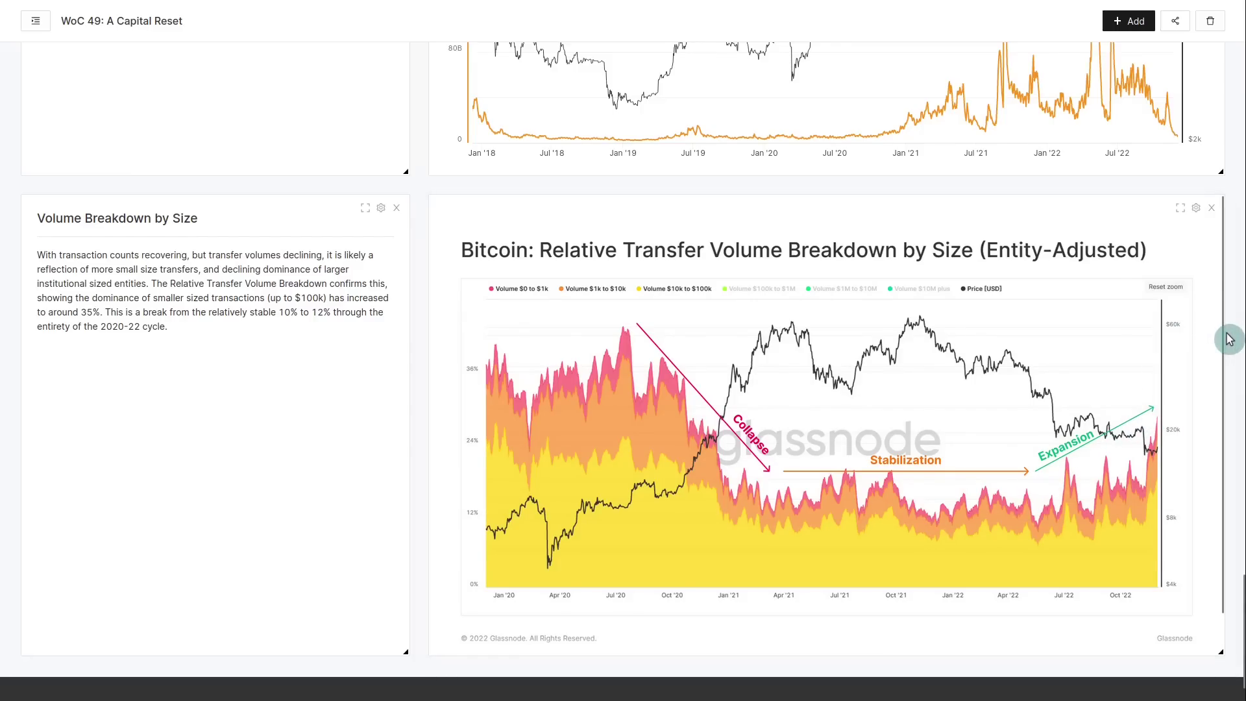
scroll(1233, 344, up, 1)
scroll(1232, 344, up, 9)
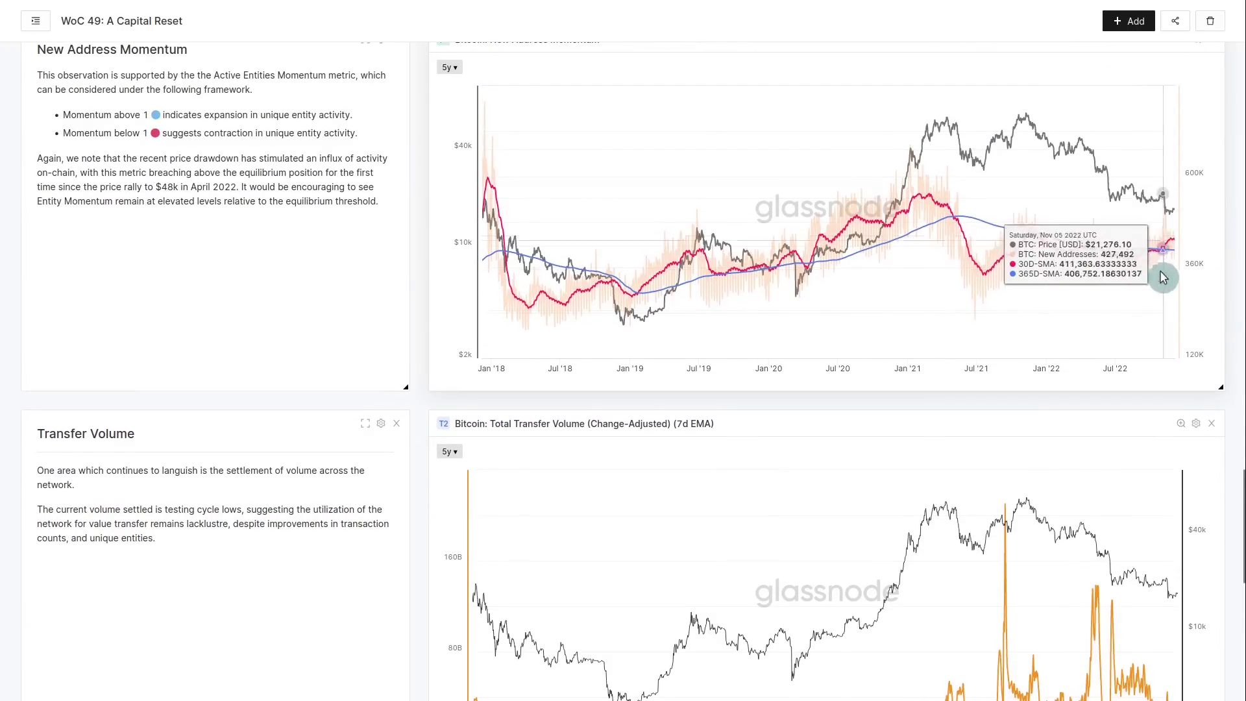
scroll(1236, 412, down, 4)
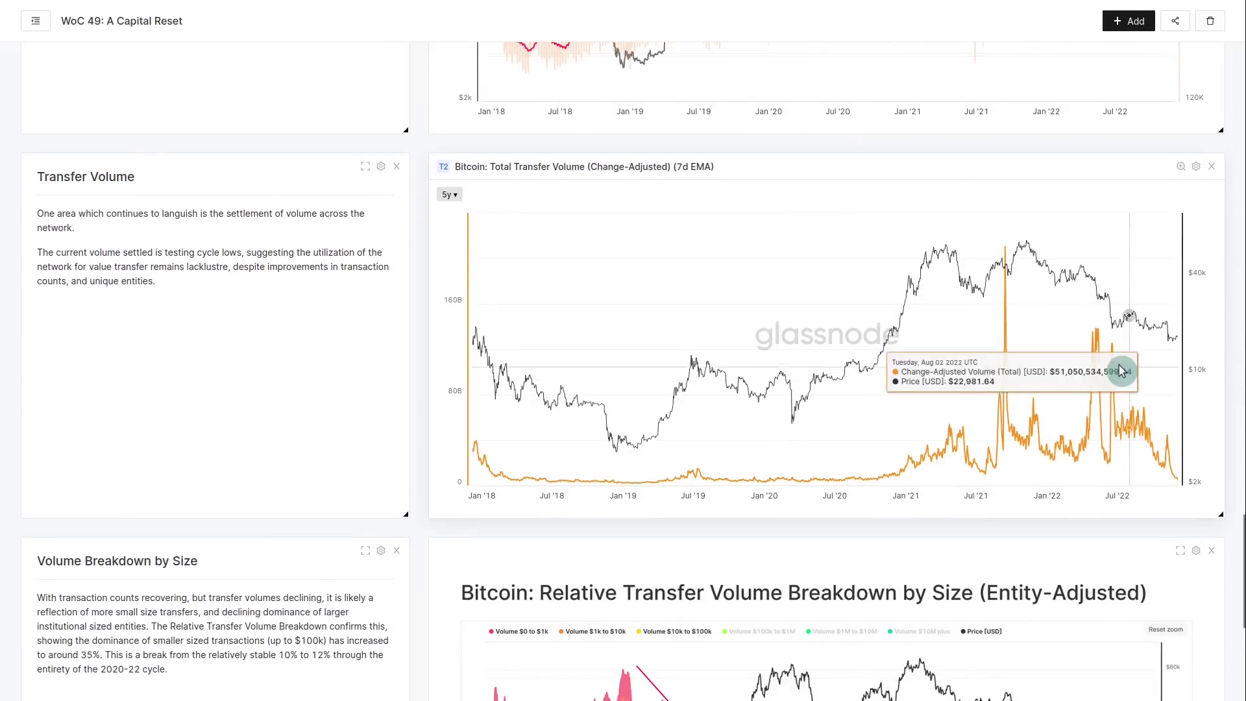
scroll(1226, 478, down, 5)
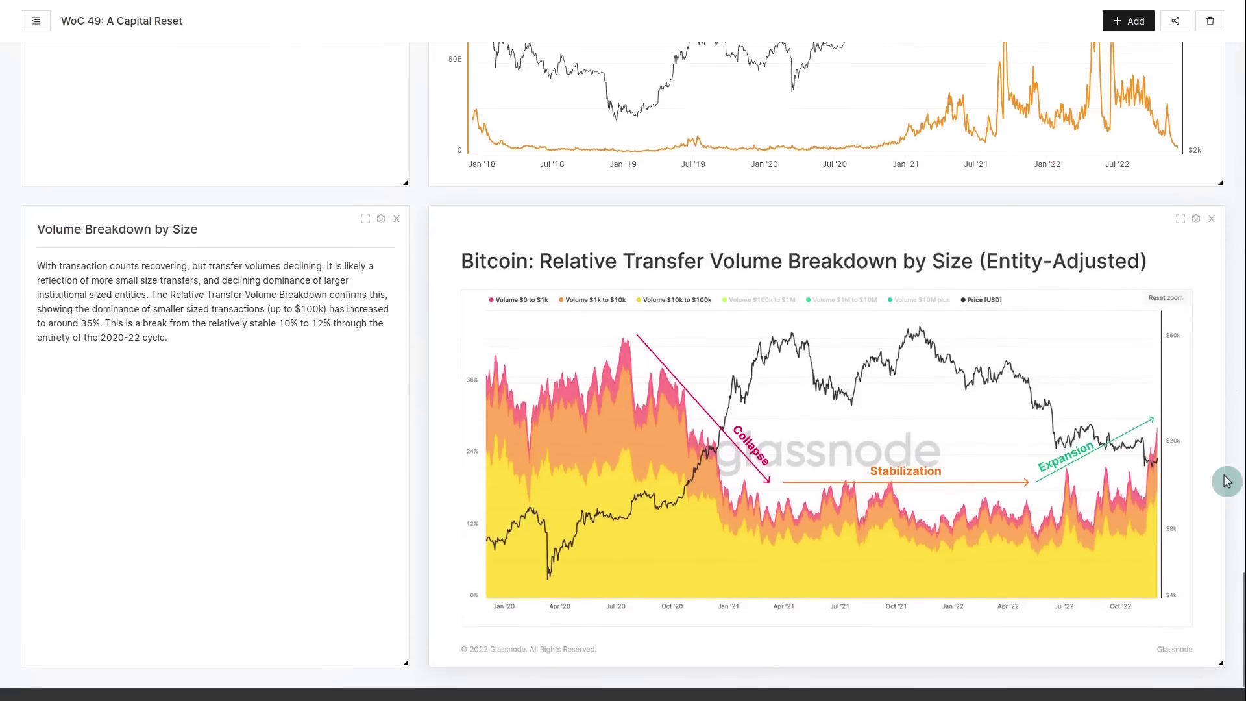